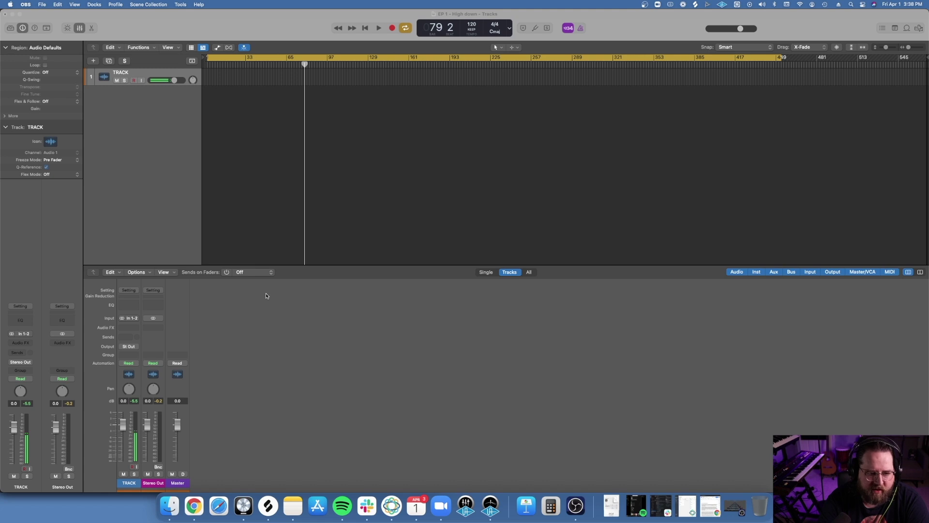
- Route TRACK's output to Bus 1 and Aux 1's output to Bus 2
left_click(135, 347)
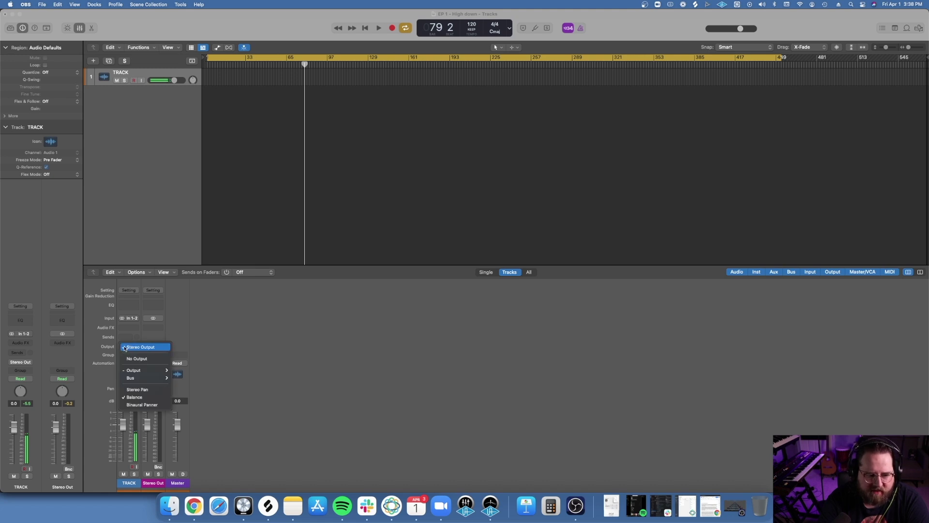
mouse_move(144, 379)
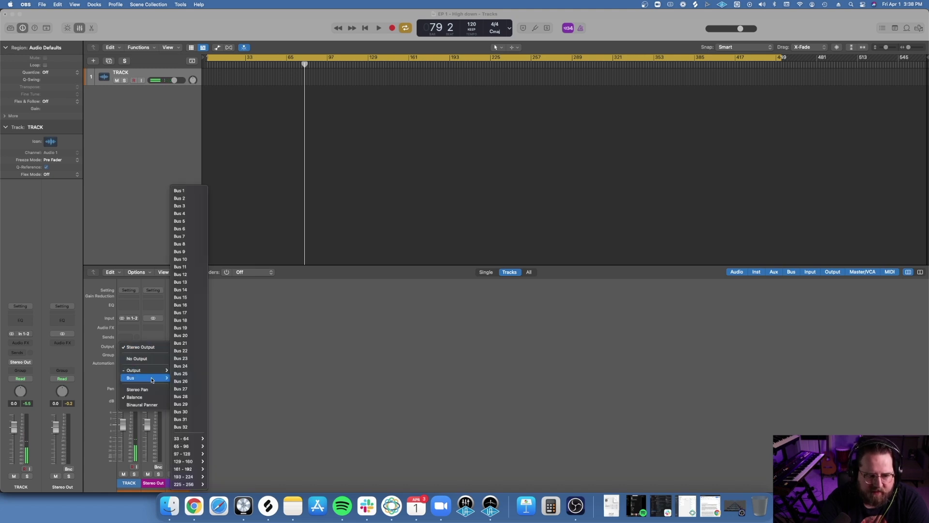
key("Escape")
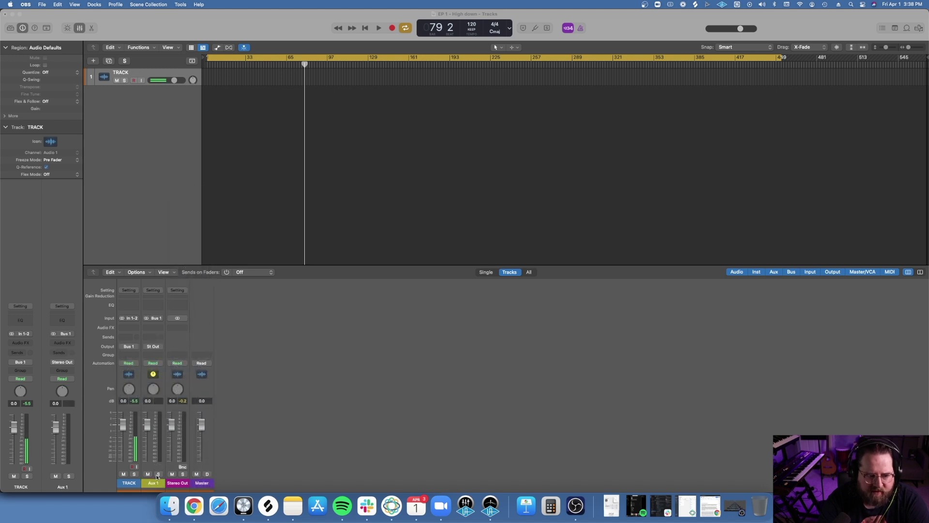
left_click(159, 348)
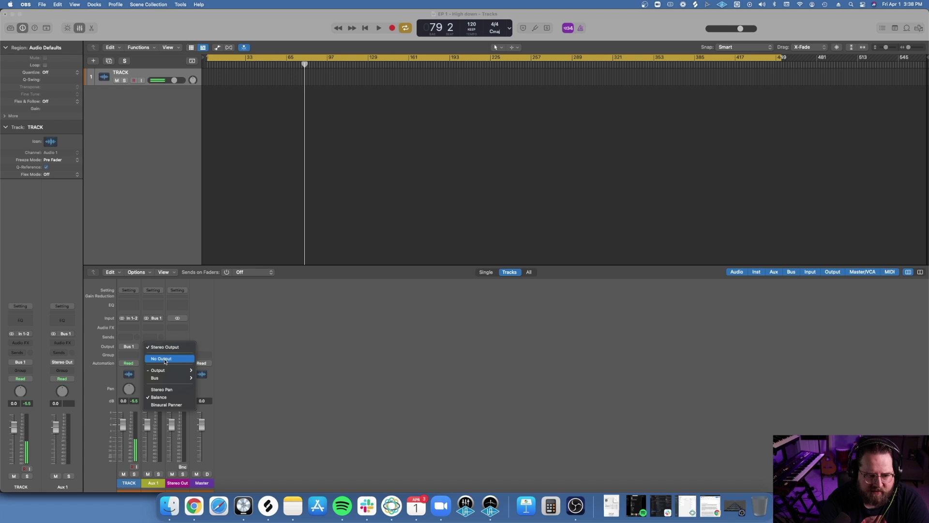
left_click(221, 198)
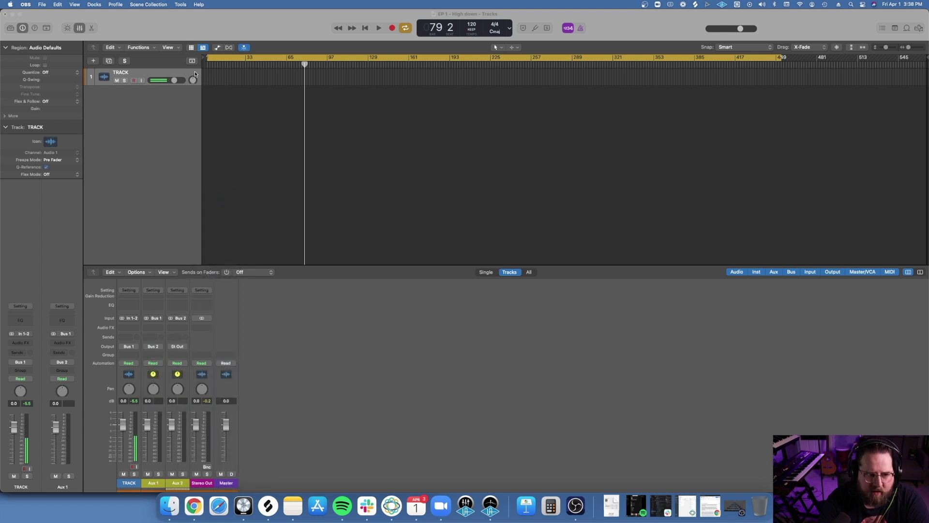
- Create tracks for the Aux 1 and Aux 2 channels
right_click(150, 466)
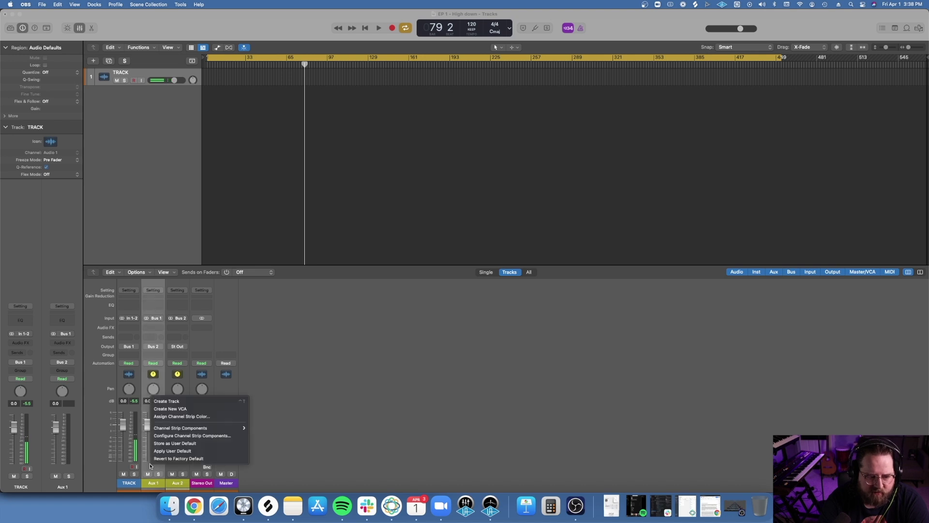
left_click(177, 401)
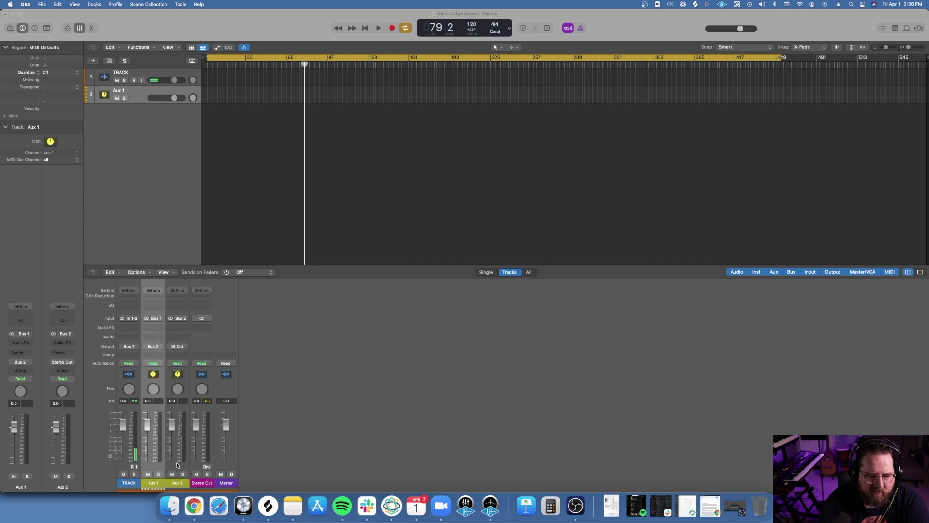
right_click(177, 466)
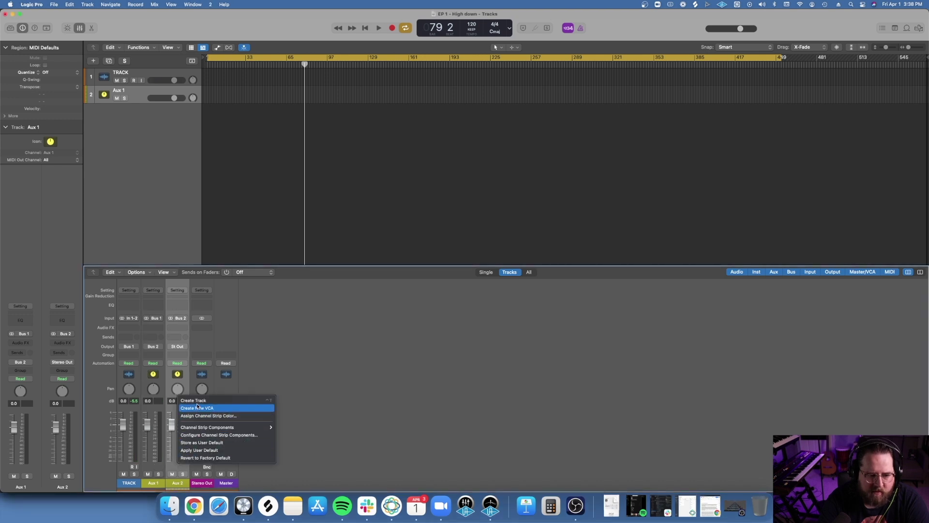
left_click(196, 401)
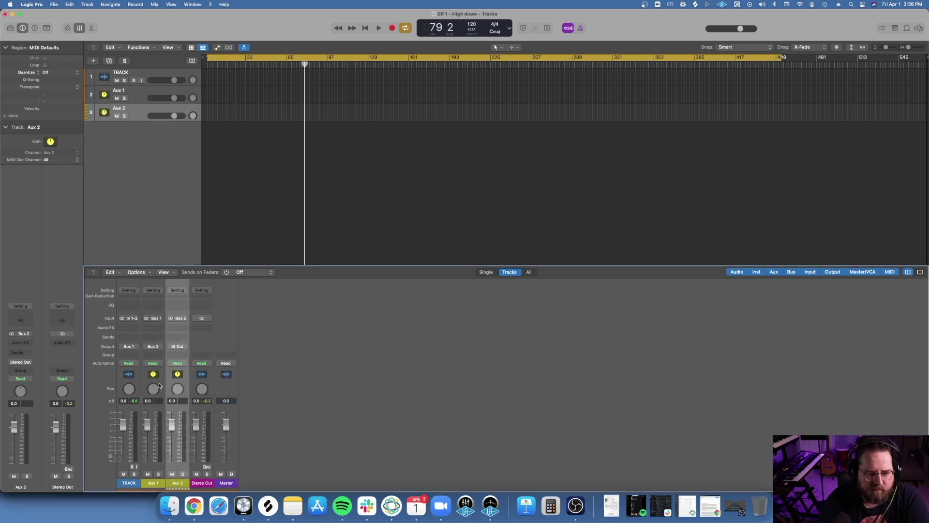
- Rename the two aux channels to 'EQ' and 'Compression'
left_click(154, 483)
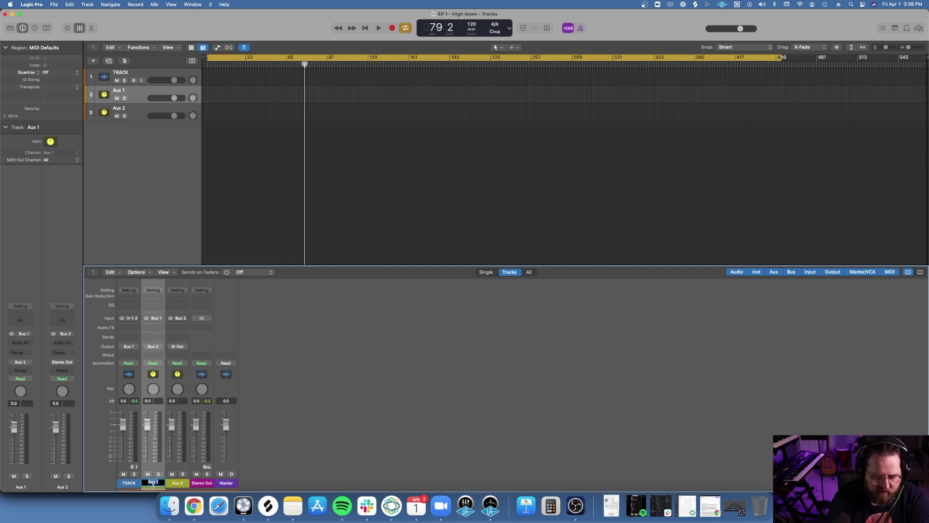
double_click(153, 483)
type("EQ")
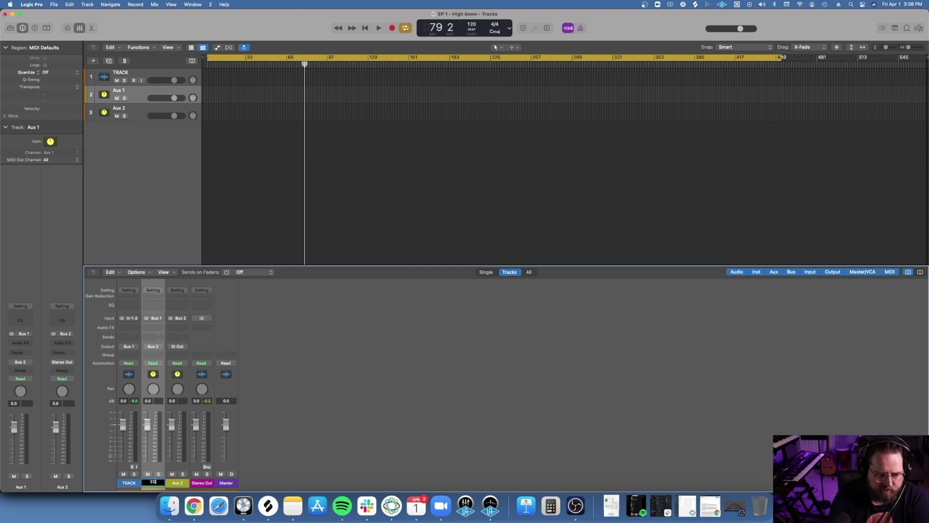
double_click(178, 482)
type("Compression")
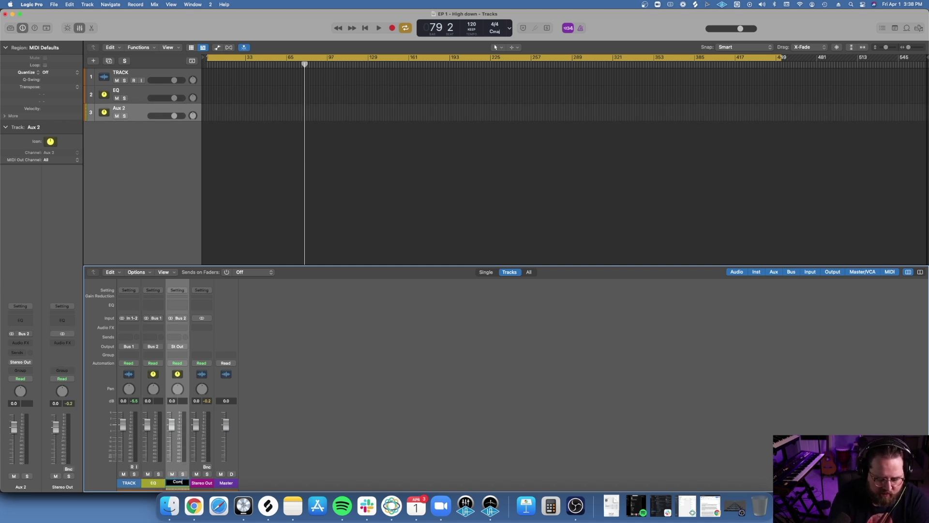
left_click(308, 449)
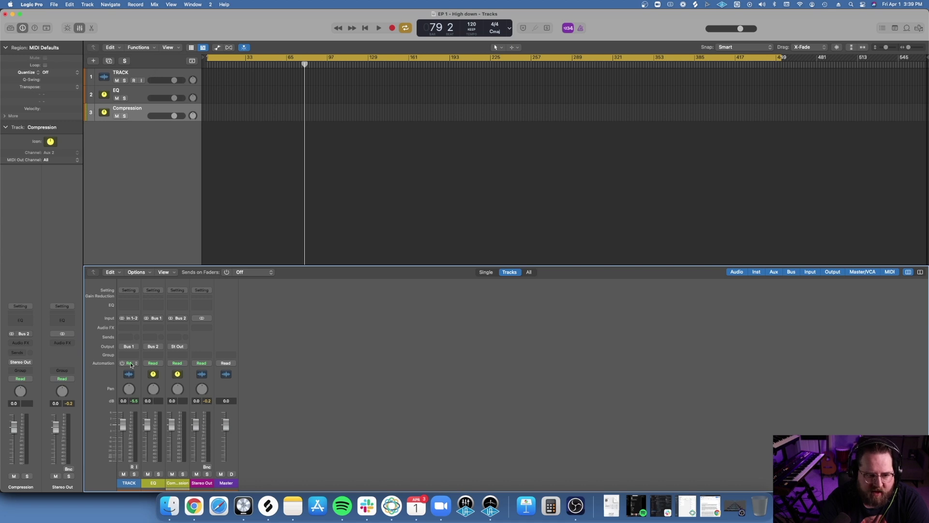
left_click(136, 380)
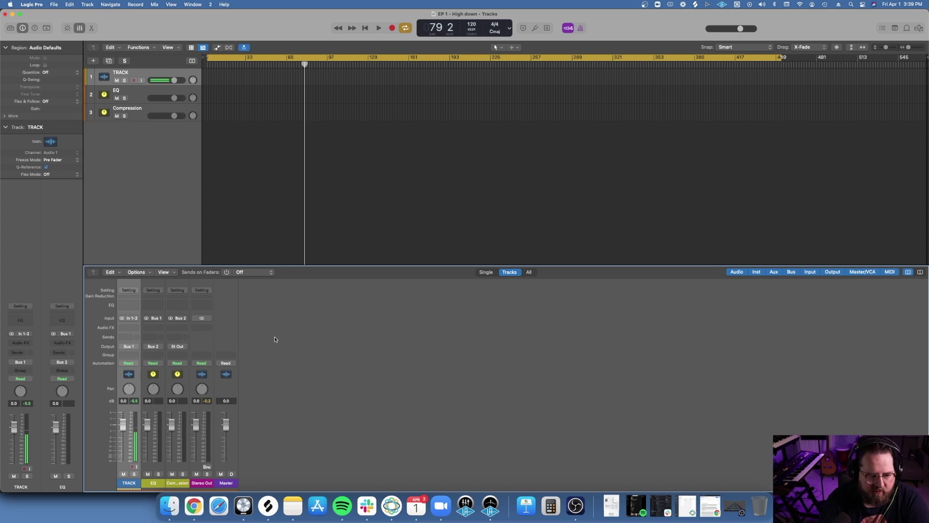
- Drag all five final-mix WAV files from the Finder folder onto track 1 in Logic
left_click(169, 505)
left_click_drag(571, 304, 546, 243)
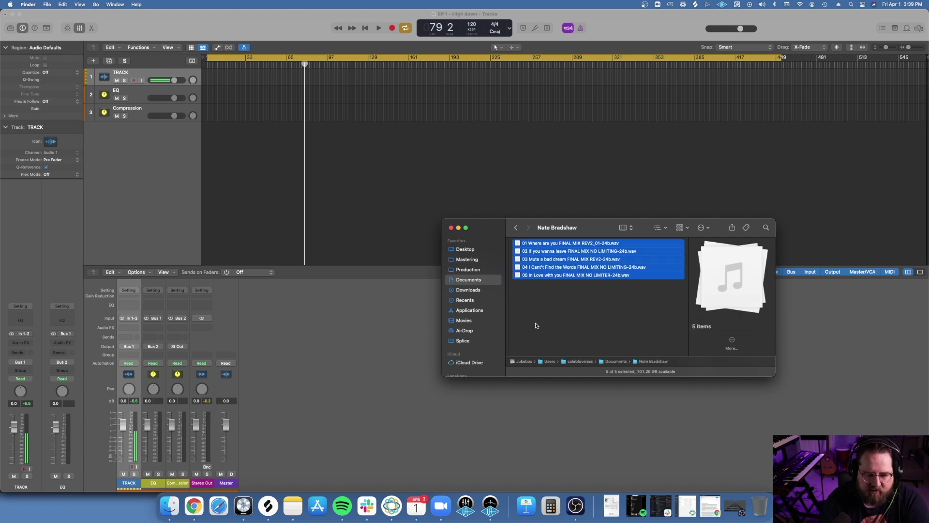
left_click_drag(532, 244, 203, 76)
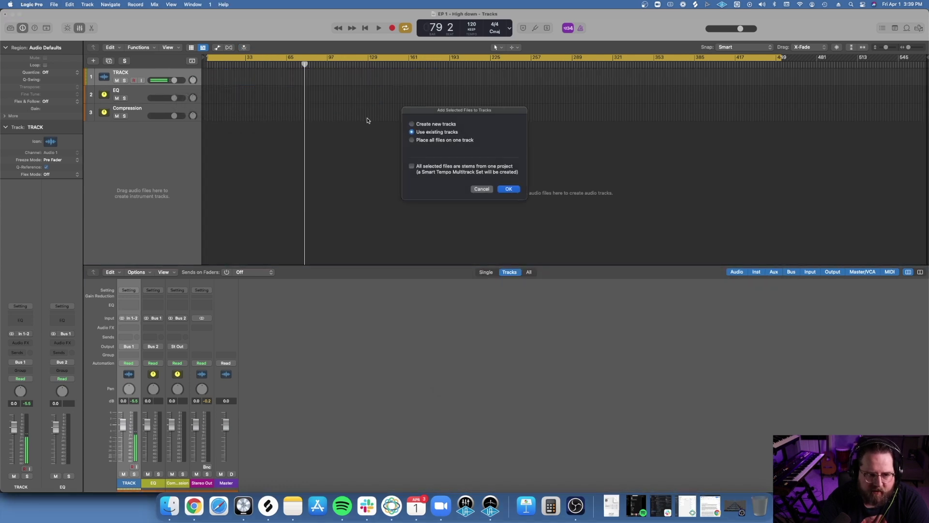
- Place all five files on one track, then deselect the regions
left_click(417, 141)
left_click(508, 189)
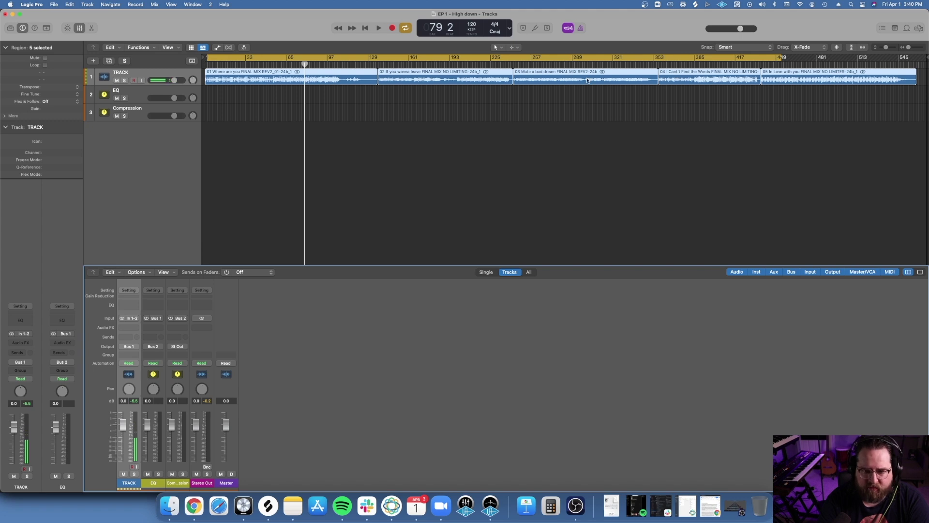
left_click(400, 143)
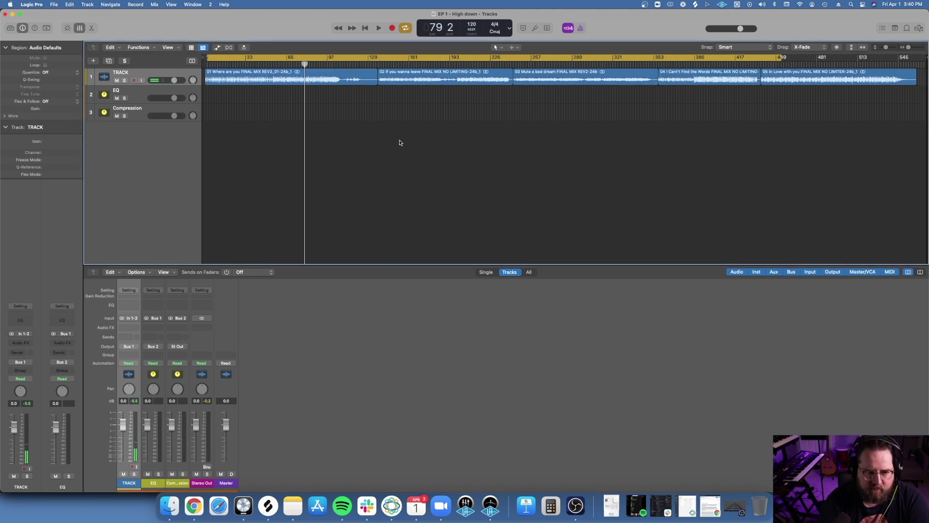
scroll(308, 92, "up", 3)
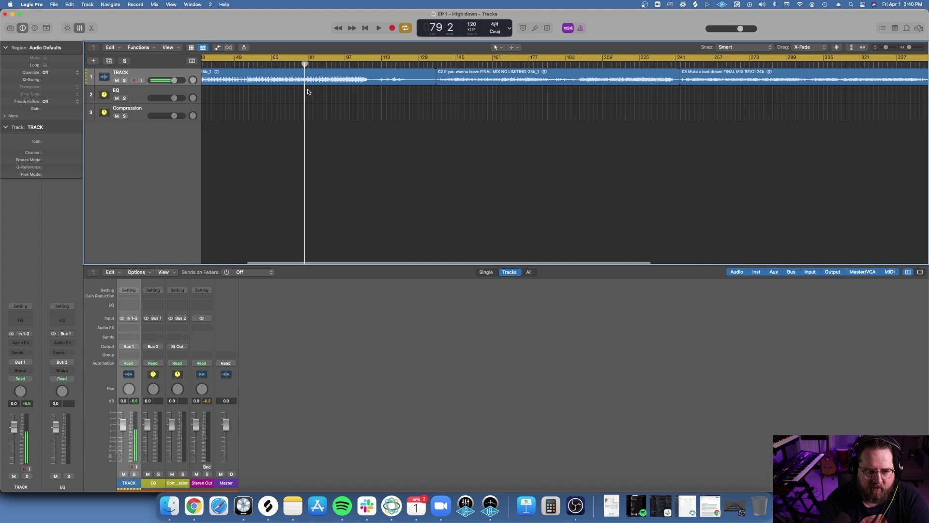
scroll(307, 92, "left", 3)
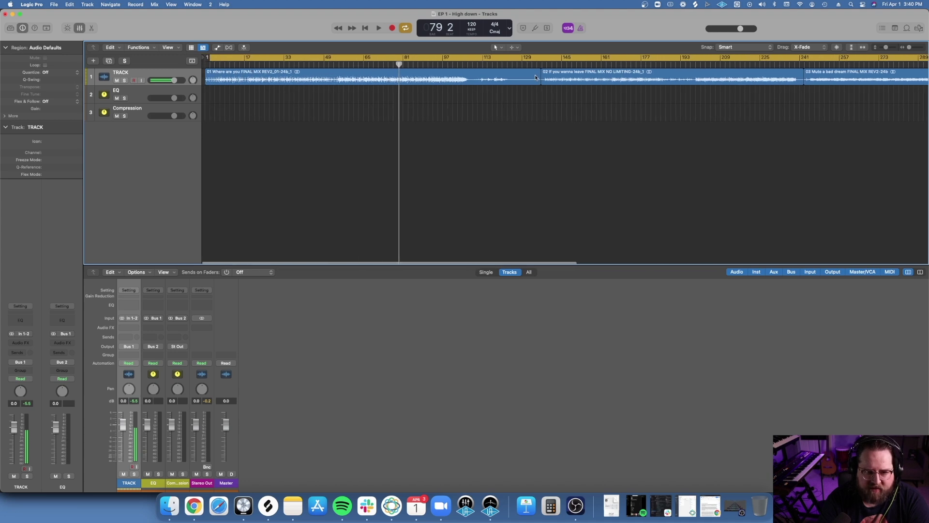
scroll(380, 72, "down", 2)
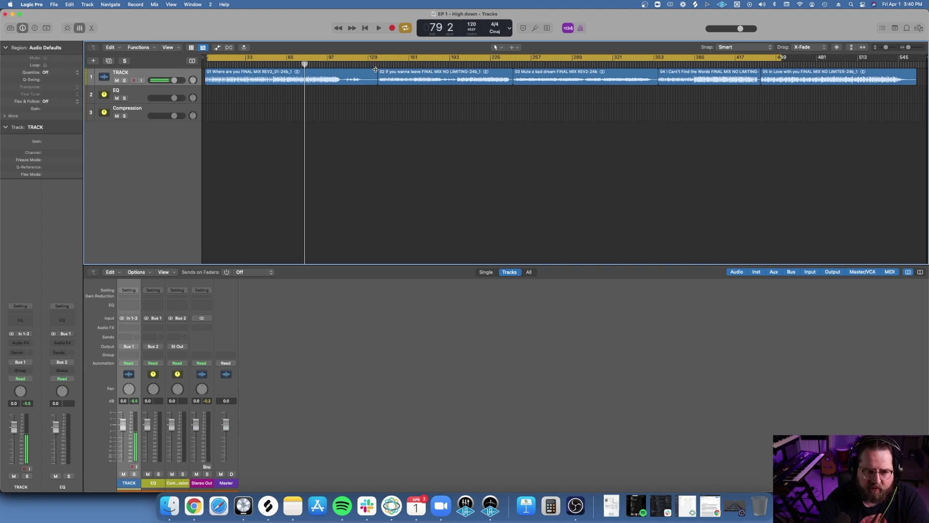
- Extend the cycle range past the last song region
left_click(375, 70)
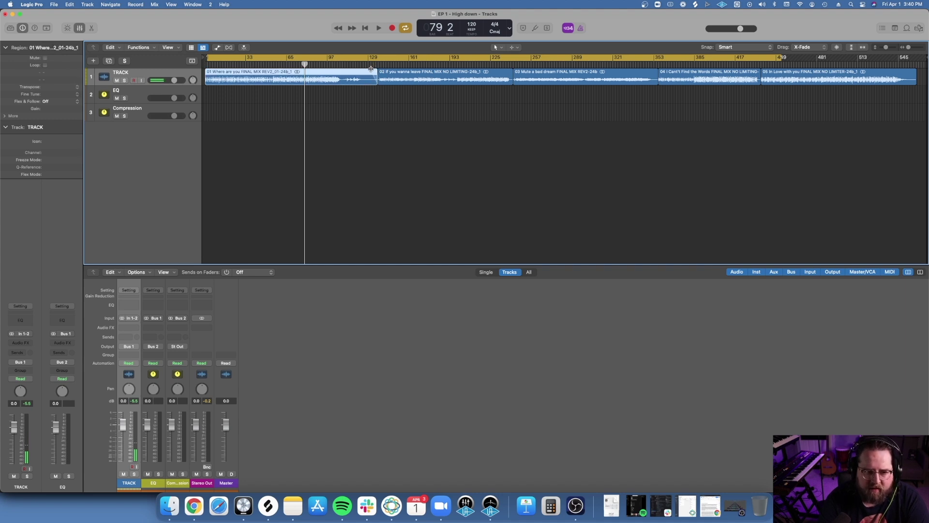
left_click(511, 69)
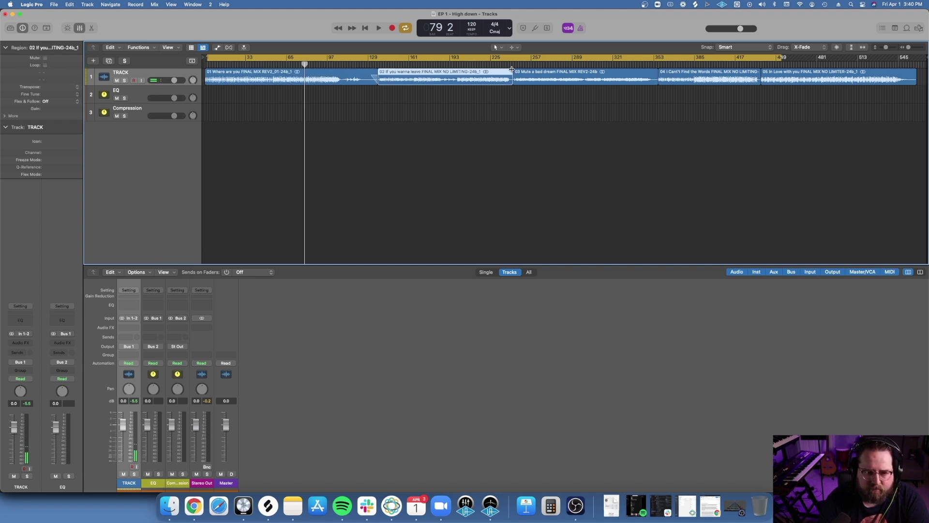
left_click(709, 77)
left_click_drag(781, 58, 895, 47)
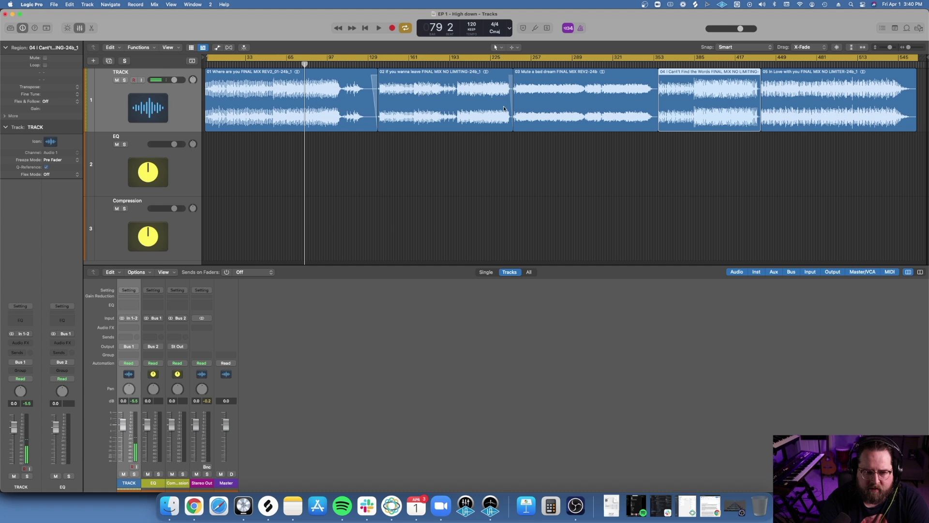
left_click(858, 64)
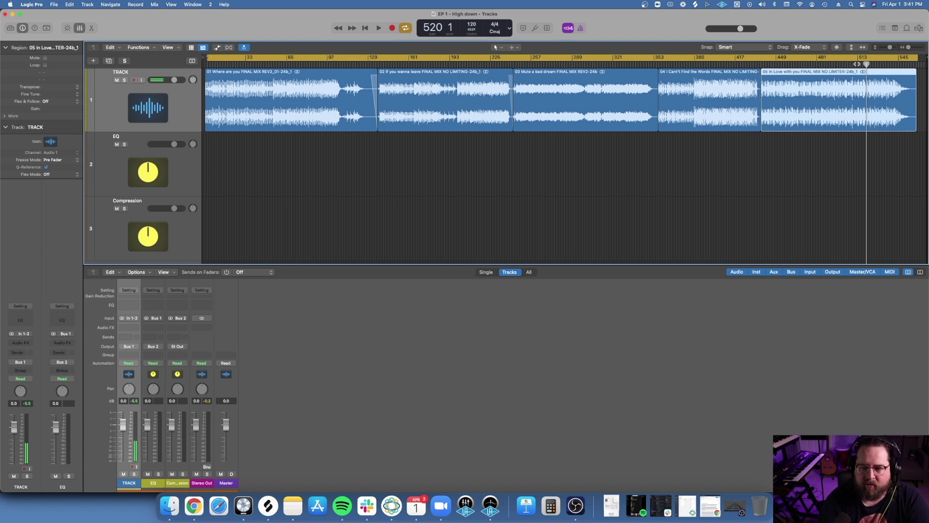
left_click(858, 59)
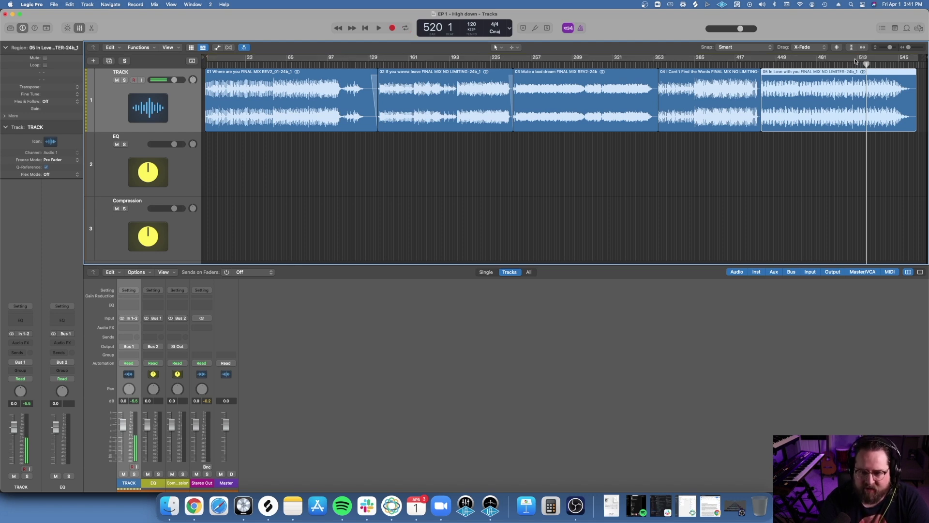
left_click_drag(856, 58, 888, 59)
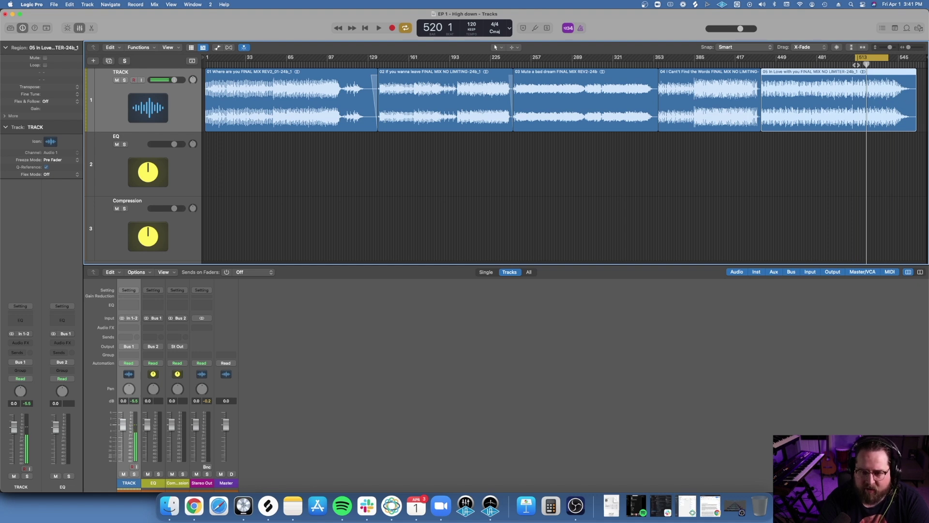
key("space")
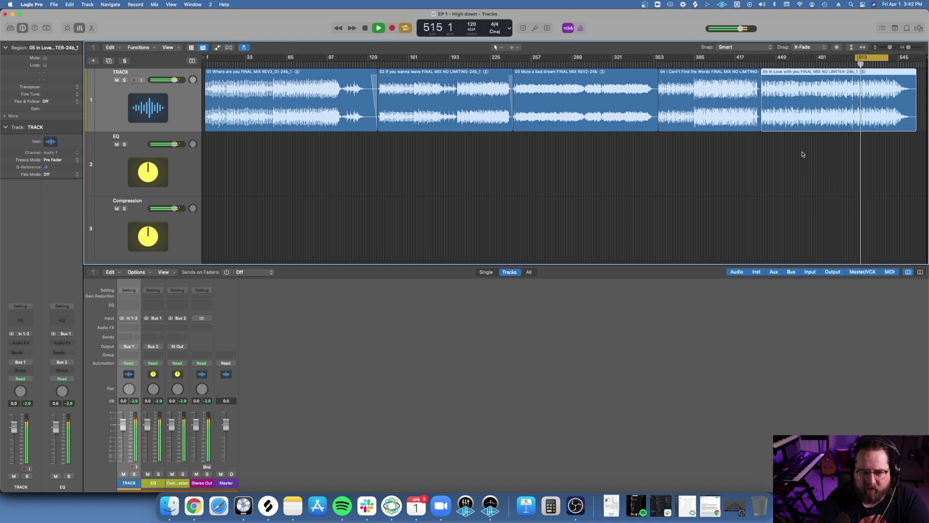
key("space")
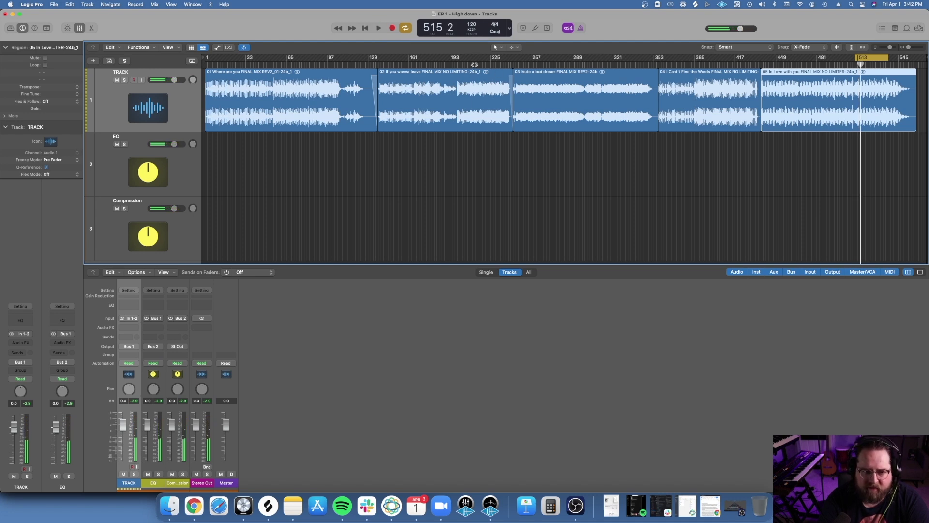
double_click(473, 67)
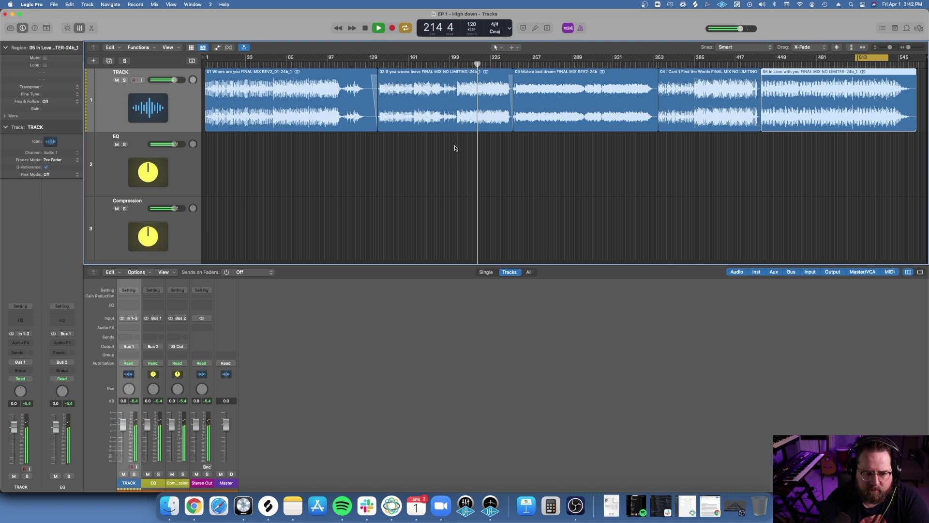
key("space")
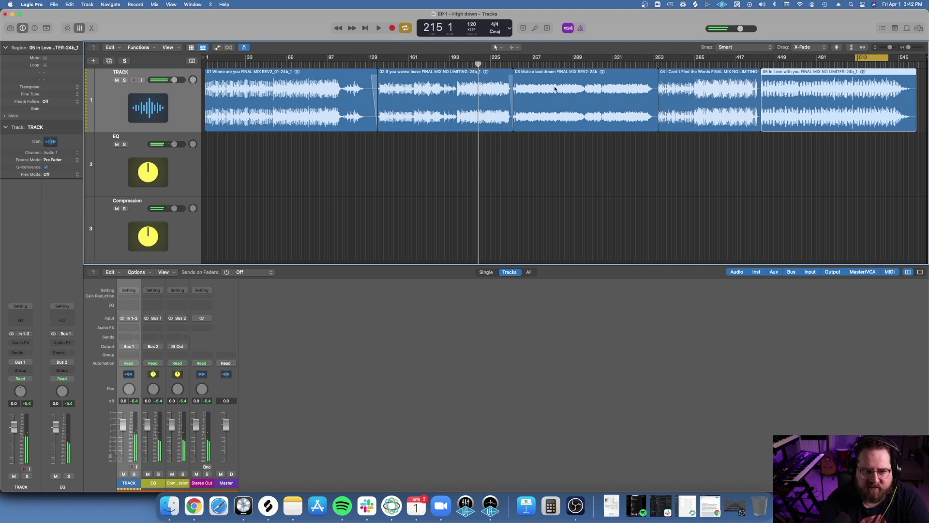
left_click(469, 98)
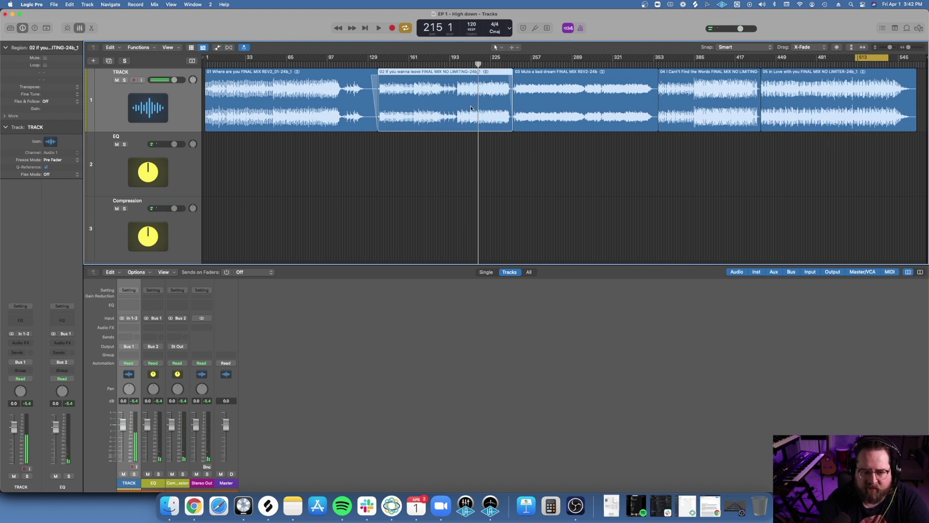
left_click(225, 95)
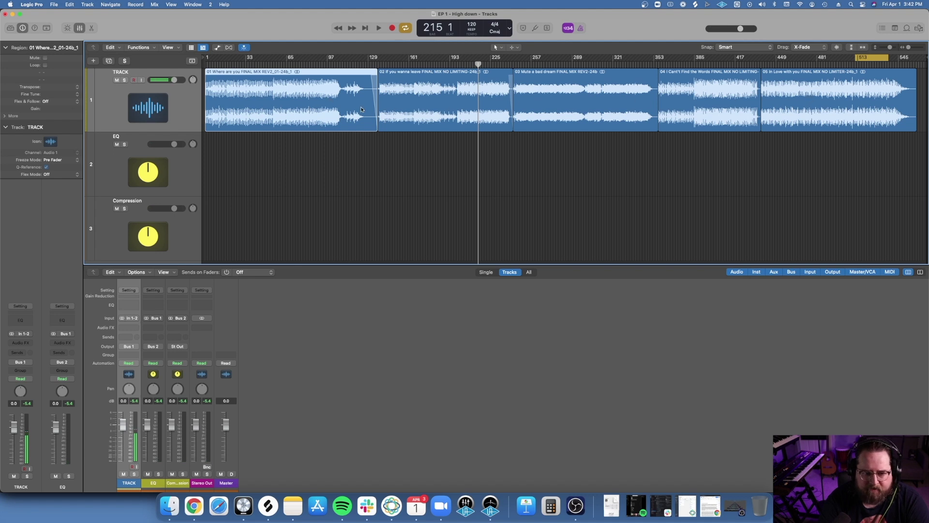
left_click(446, 98)
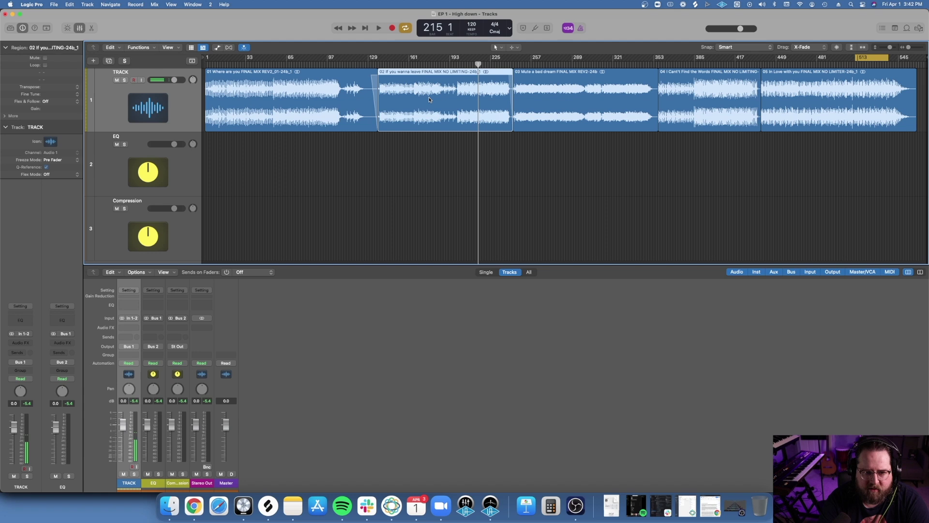
left_click(575, 99)
left_click(702, 99)
left_click(822, 99)
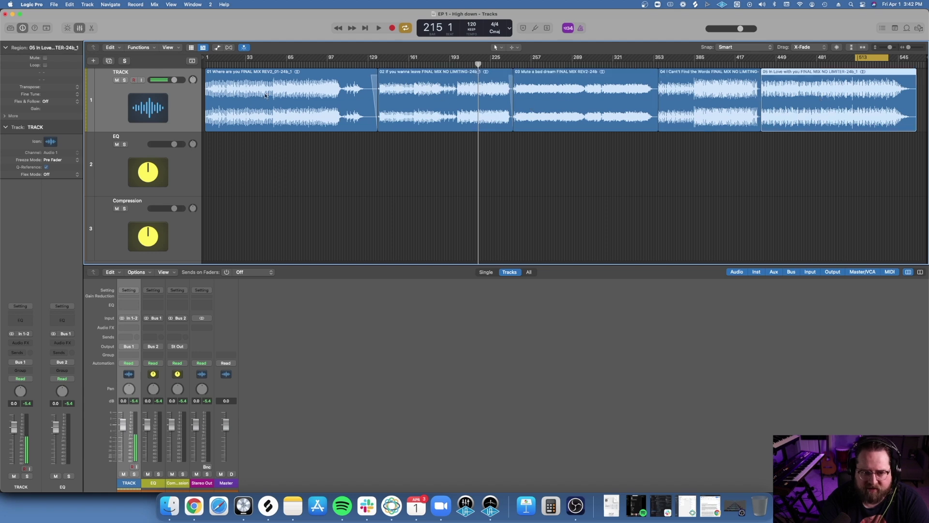
left_click(301, 96)
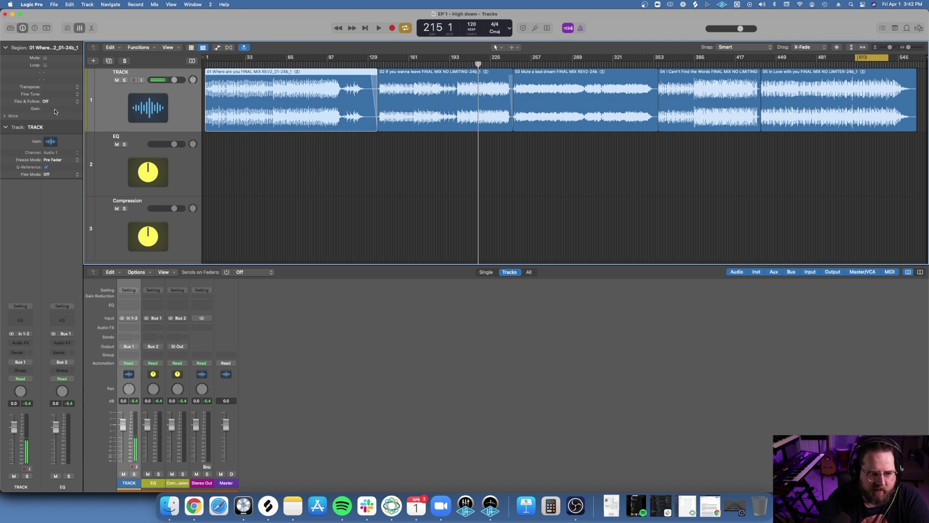
- Set the first song's region gain to -3.3 dB while auditioning from bar 91
left_click_drag(47, 112, 42, 146)
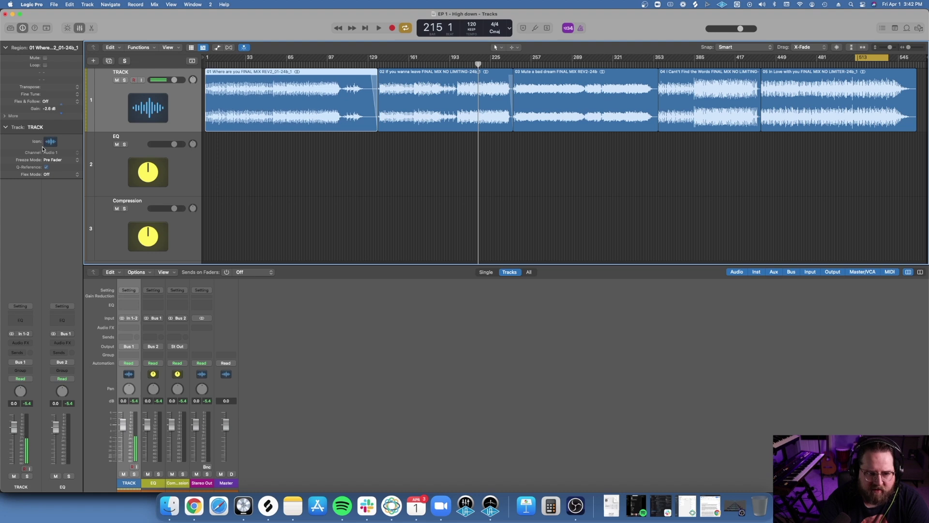
left_click_drag(53, 110, 55, 91)
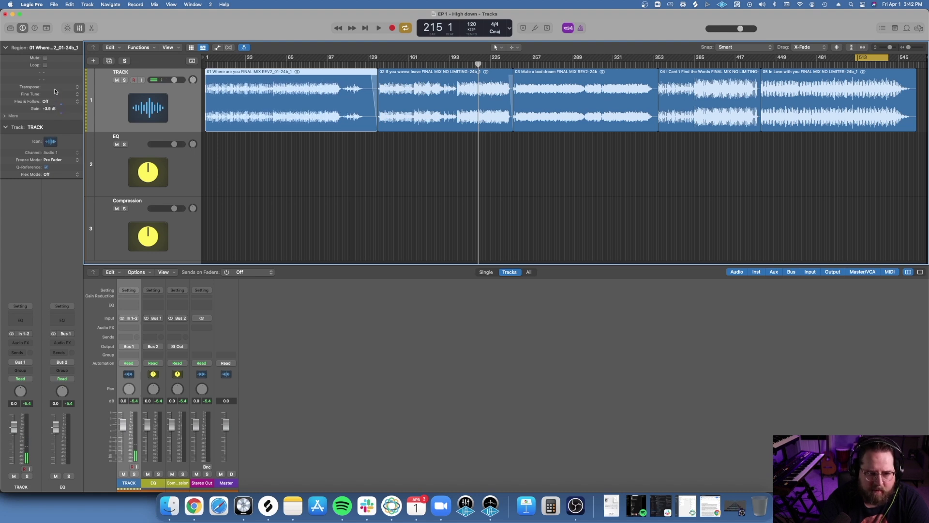
double_click(320, 63)
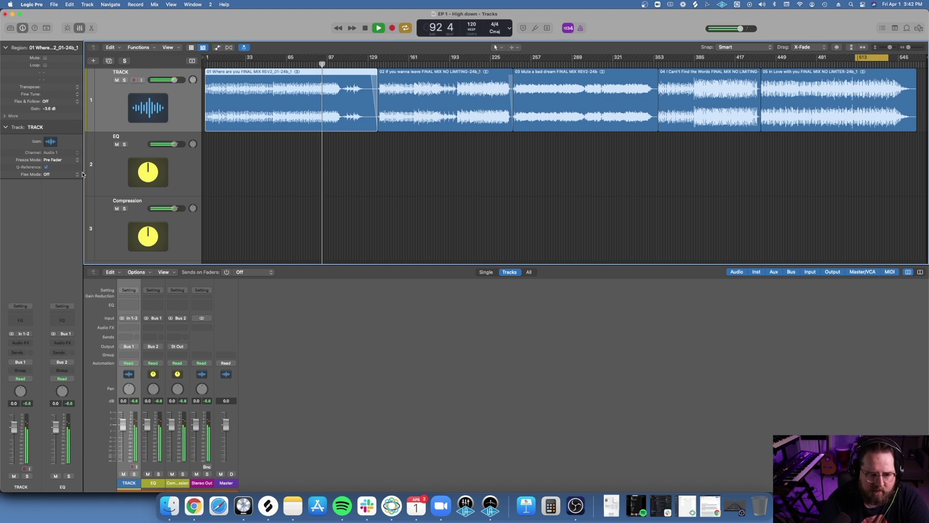
left_click_drag(52, 111, 52, 104)
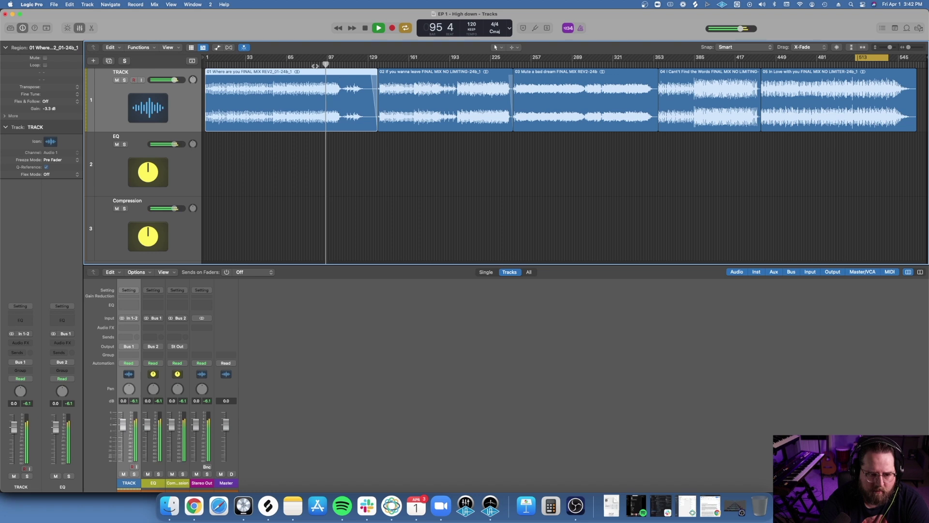
left_click(315, 65)
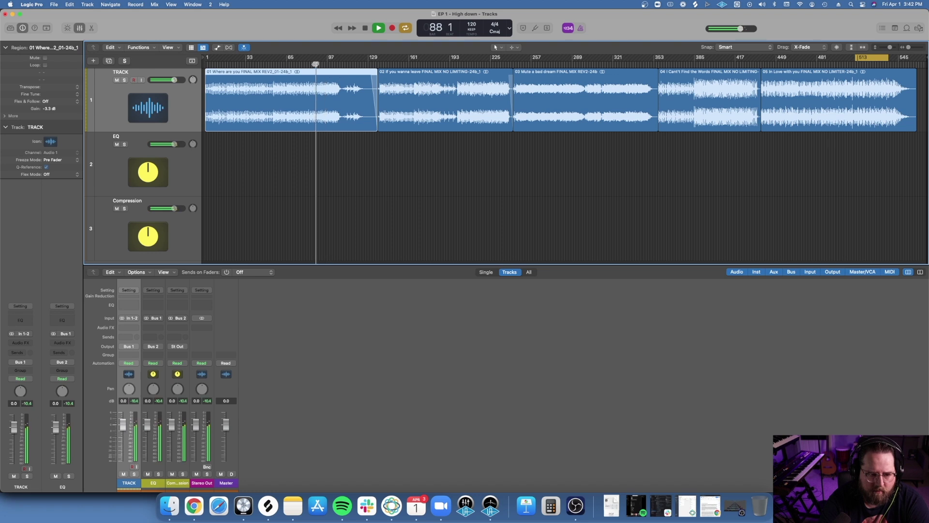
left_click(489, 64)
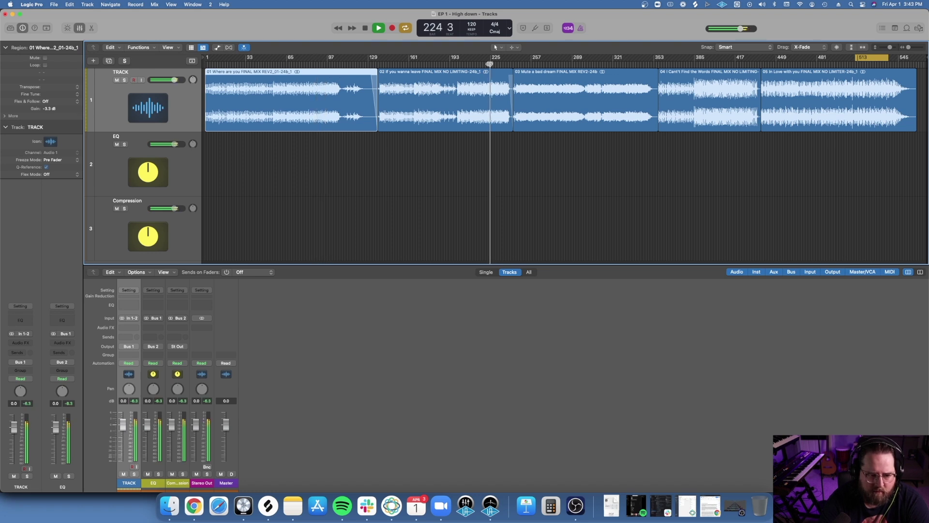
key("space")
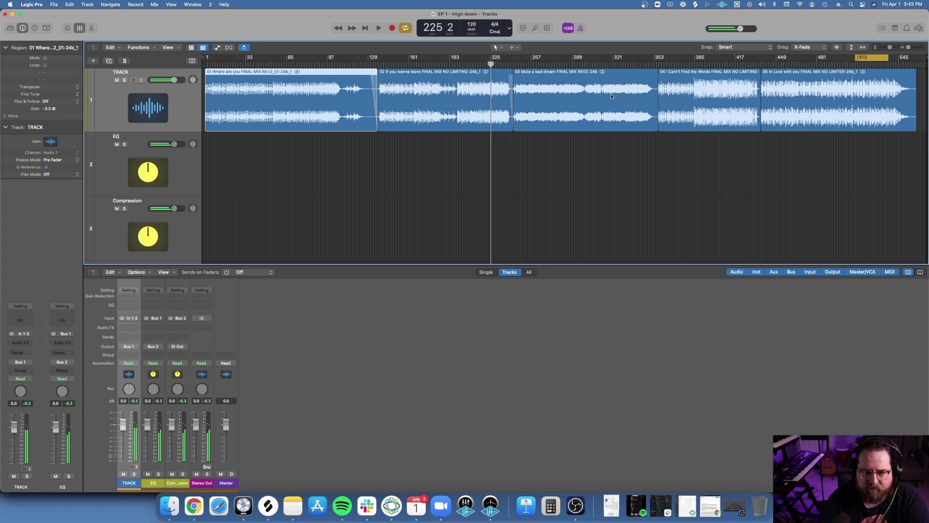
- Raise the third song's region gain to +2.0 dB and audition it
left_click(611, 96)
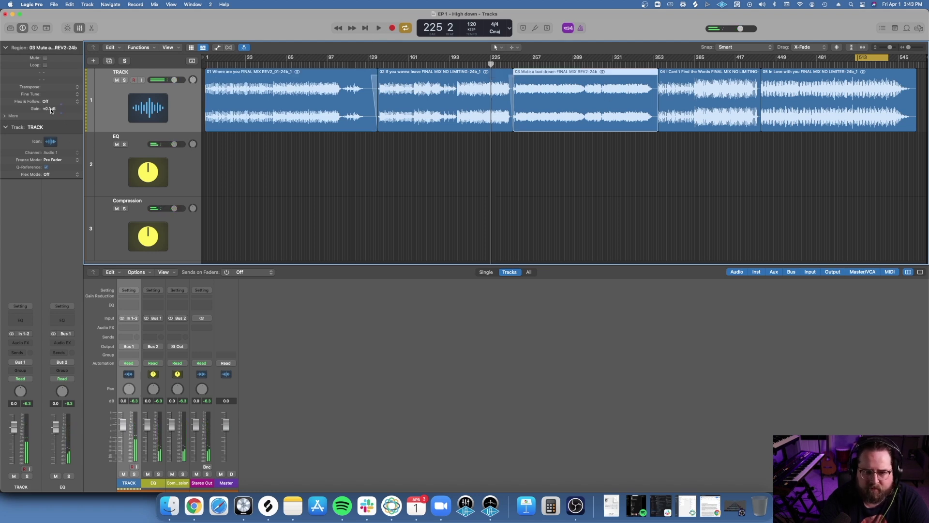
left_click_drag(52, 109, 52, 82)
left_click(628, 53)
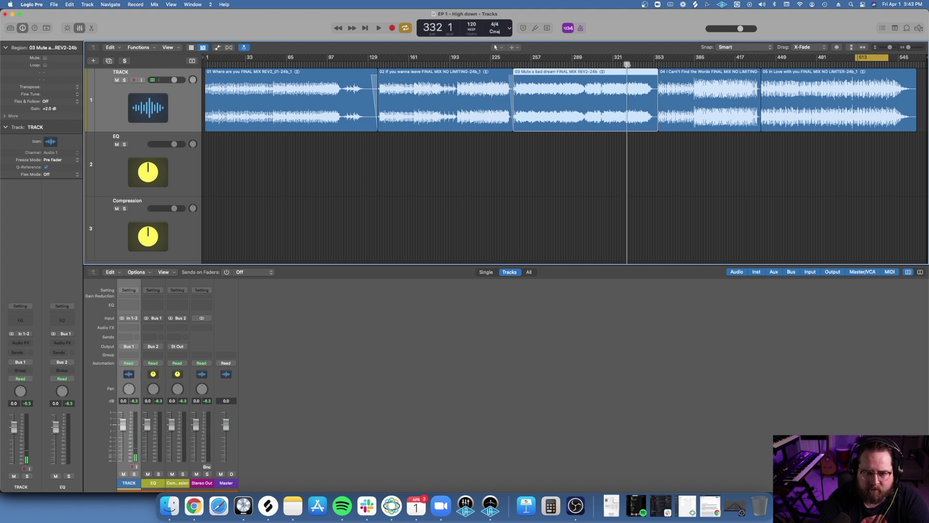
key("space")
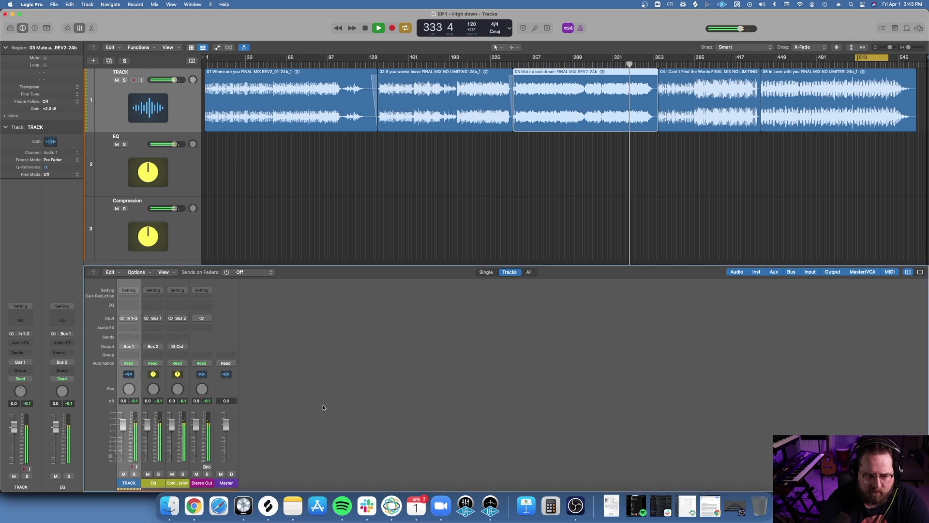
key("space")
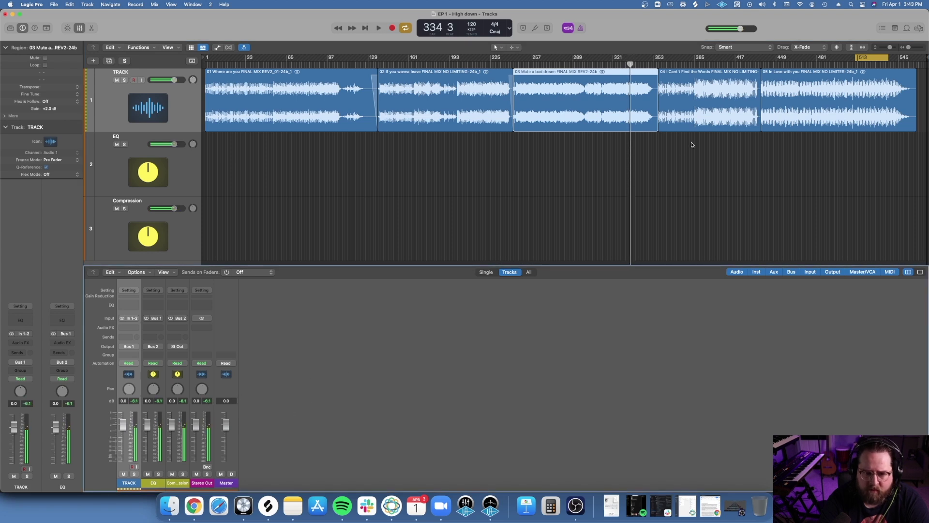
- Lower the fourth song's region gain to -2.8 dB while playing from bar 407
key("Right")
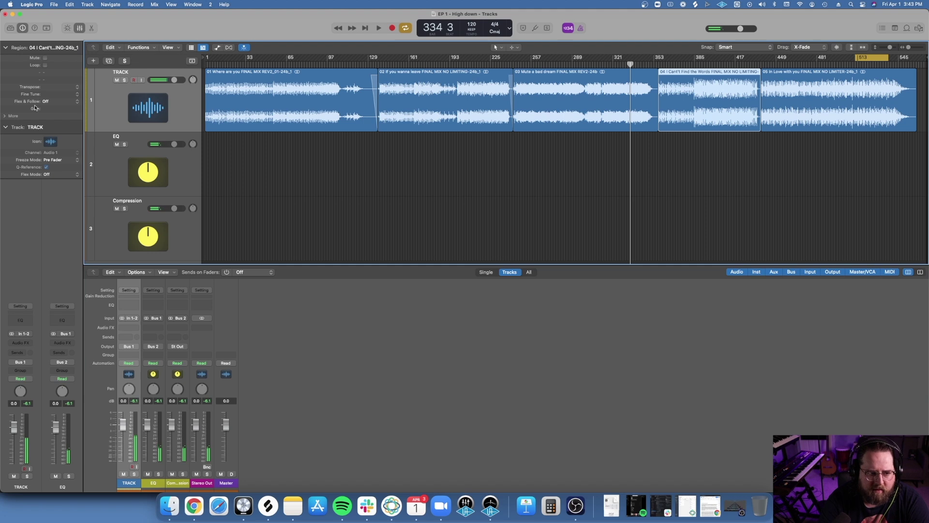
left_click_drag(47, 108, 48, 142)
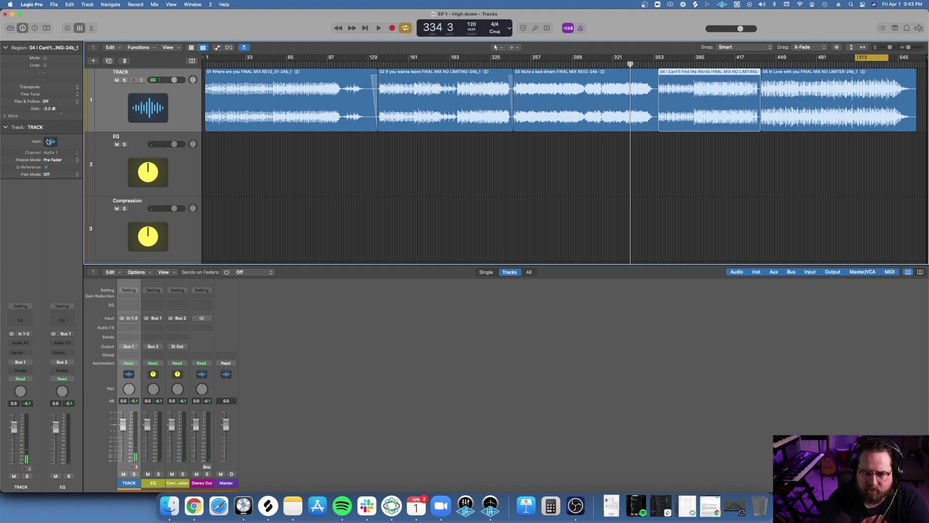
left_click(722, 64)
key("space")
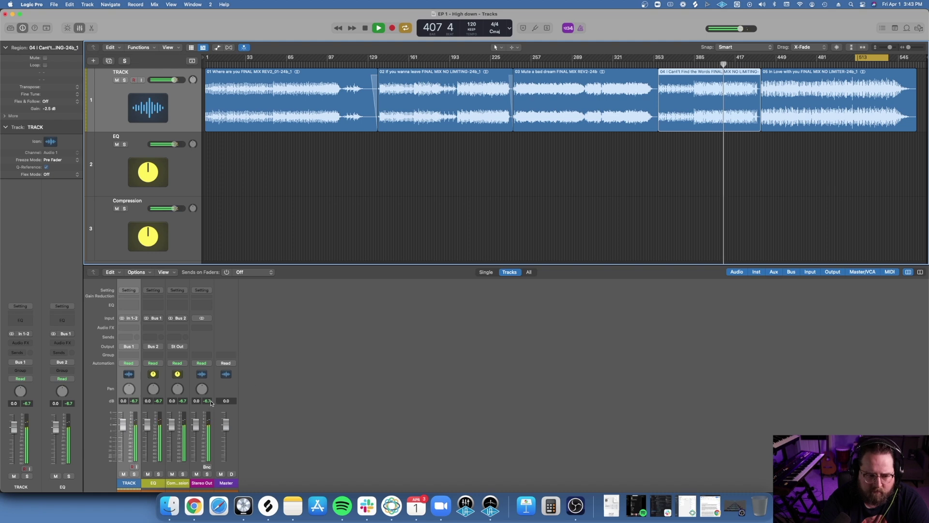
left_click(271, 407)
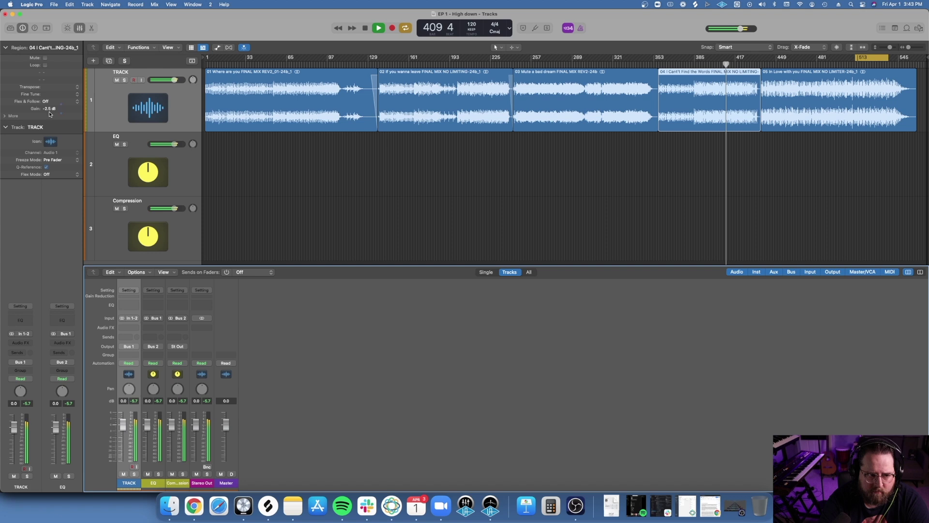
left_click_drag(50, 114, 50, 118)
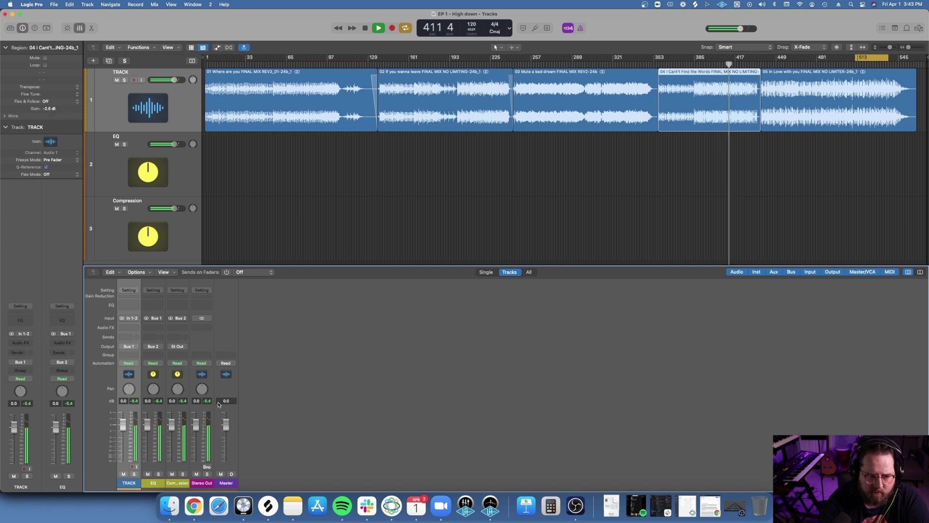
key("space")
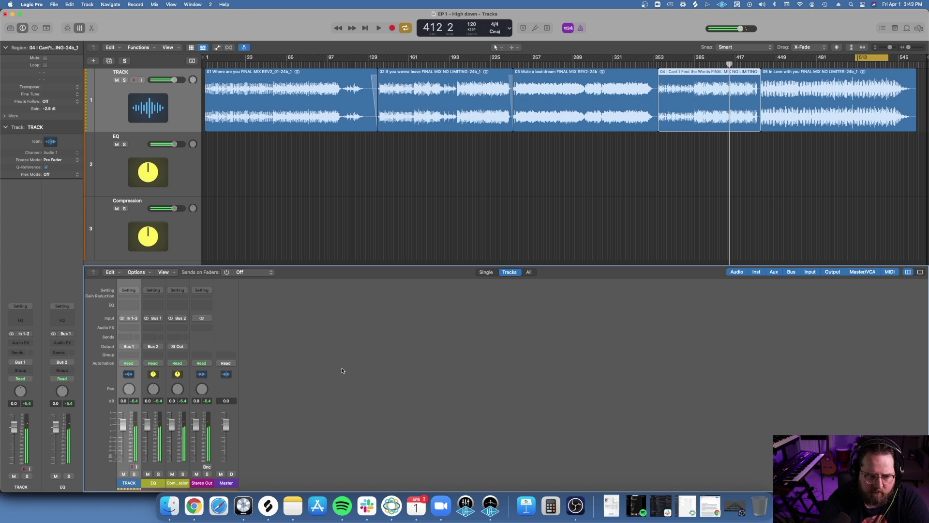
- Lower the fifth song's region gain to -2.8 dB while playing from bar 513, then stop
left_click(855, 84)
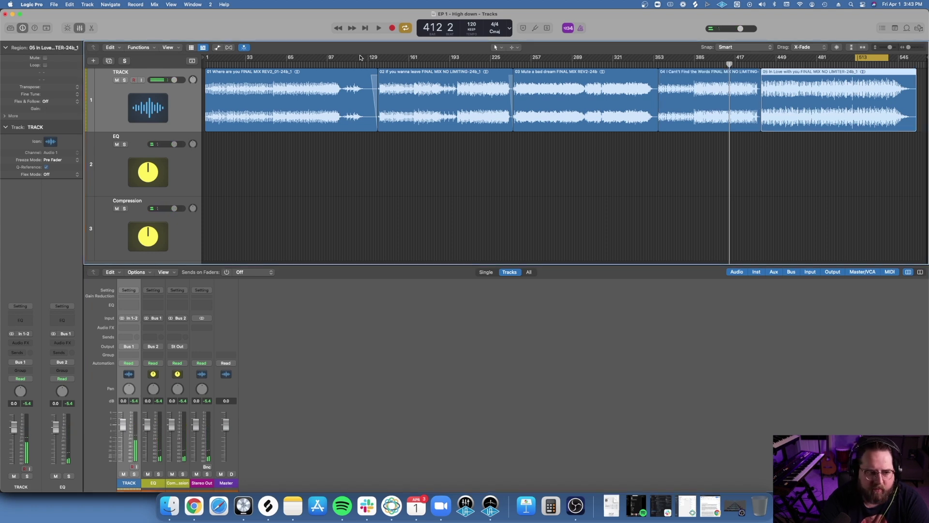
left_click_drag(48, 108, 97, 135)
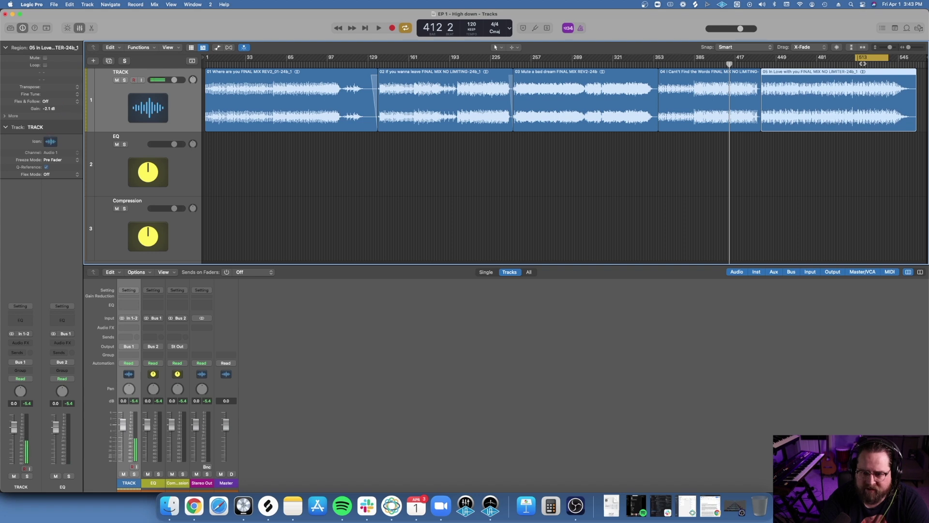
left_click(878, 64)
key("space")
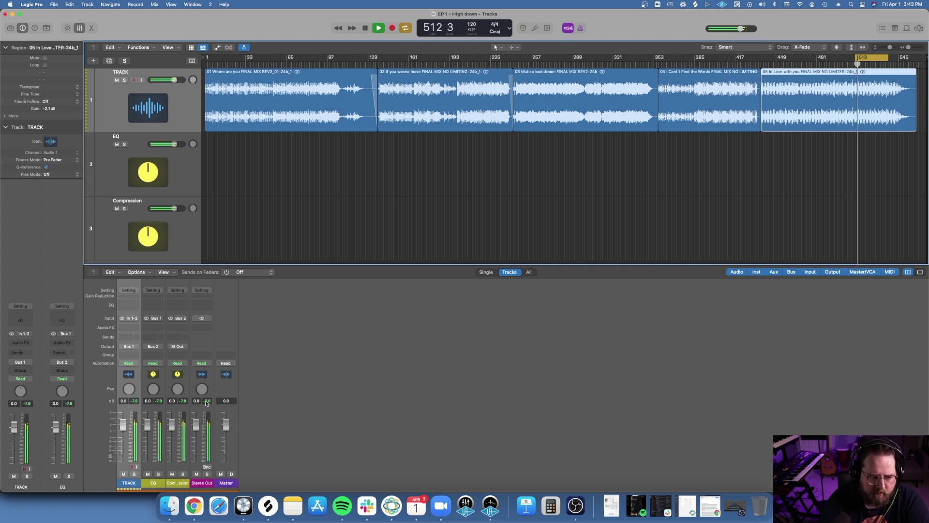
left_click(361, 446)
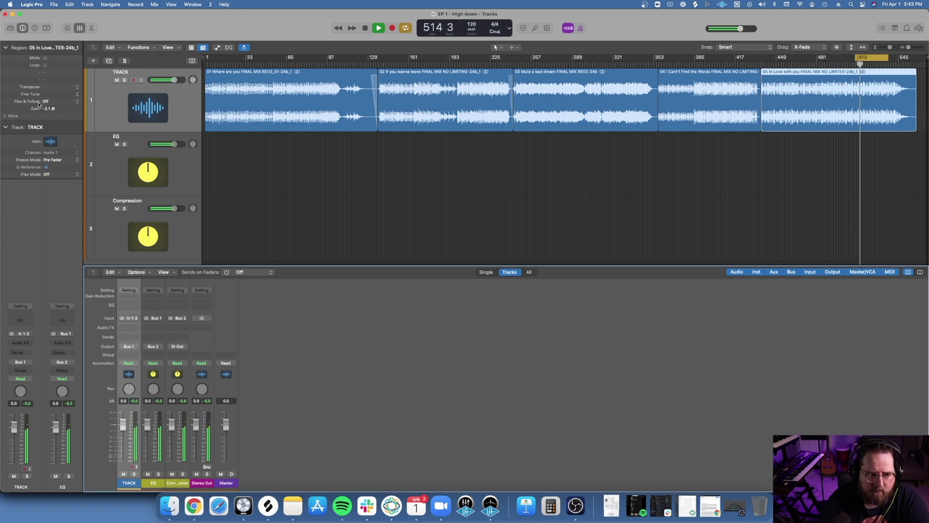
left_click_drag(54, 111, 55, 115)
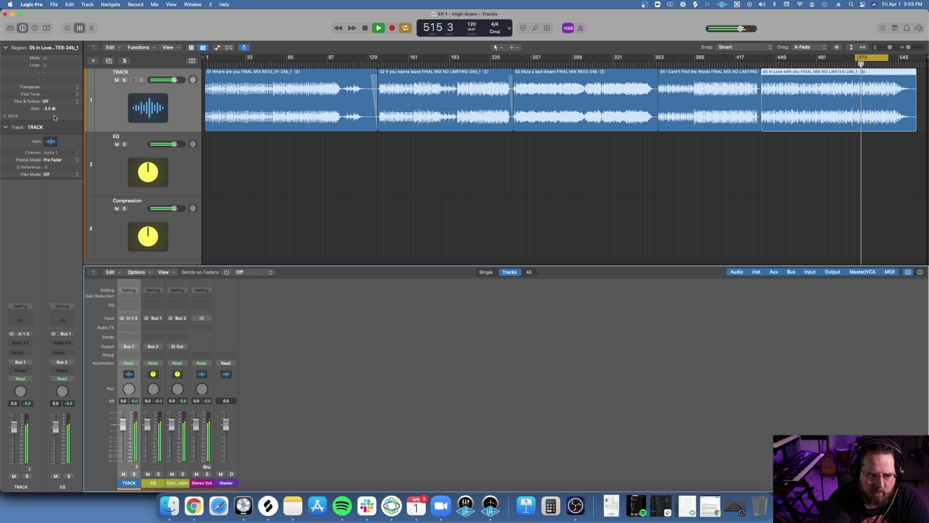
left_click_drag(53, 107, 53, 115)
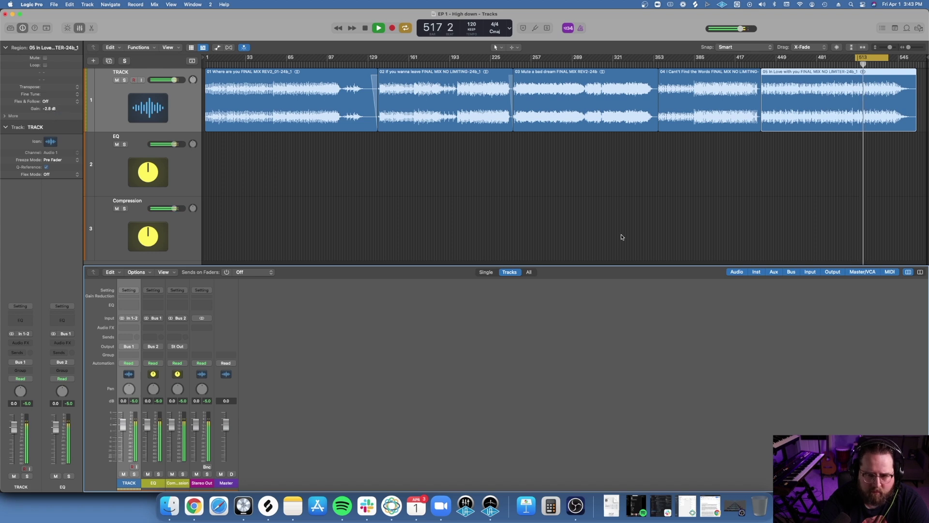
left_click(691, 158)
key("space")
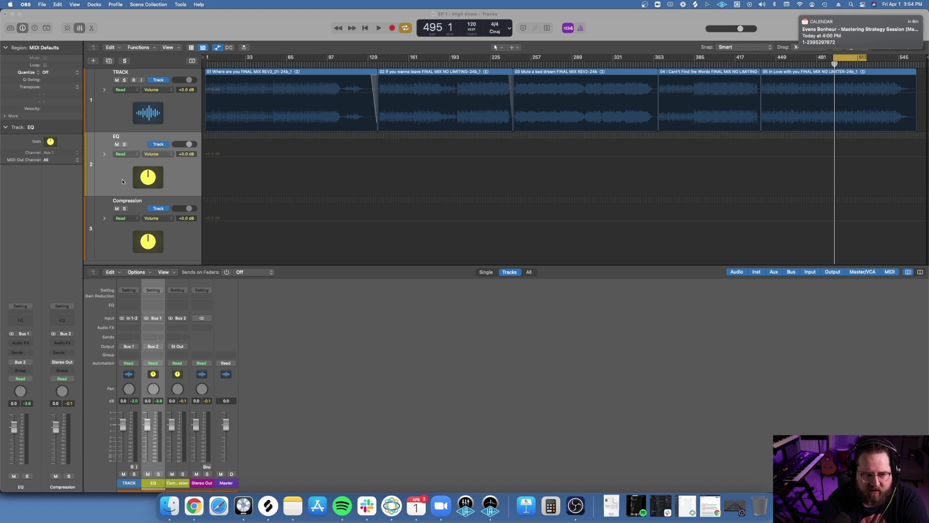
- Bring Logic forward and drag the yellow cycle range to a new span in the ruler
left_click(146, 144)
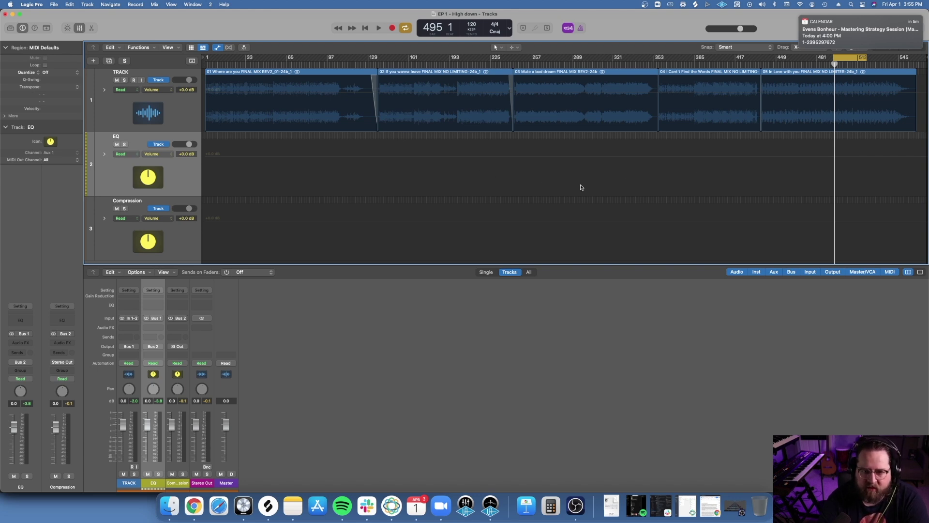
left_click_drag(662, 59, 692, 60)
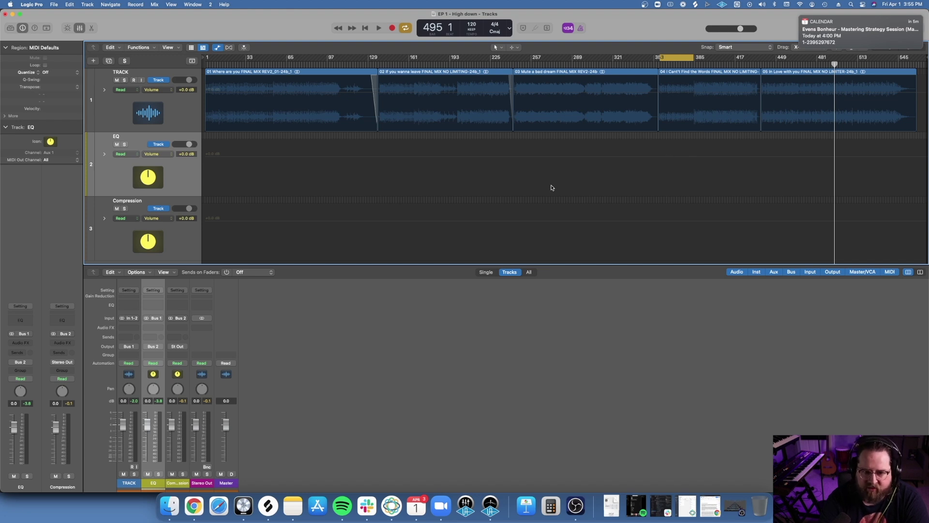
key("a")
left_click_drag(660, 156, 665, 150)
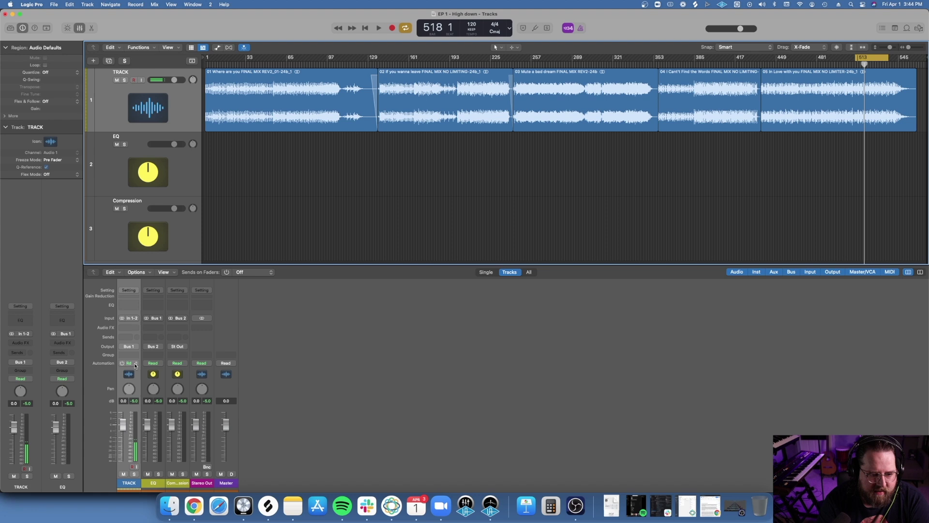
- Insert a Utility I/O plug-in on TRACK with Output 9-10 and Input 7-8
left_click(130, 328)
scroll(161, 469, "down", 3)
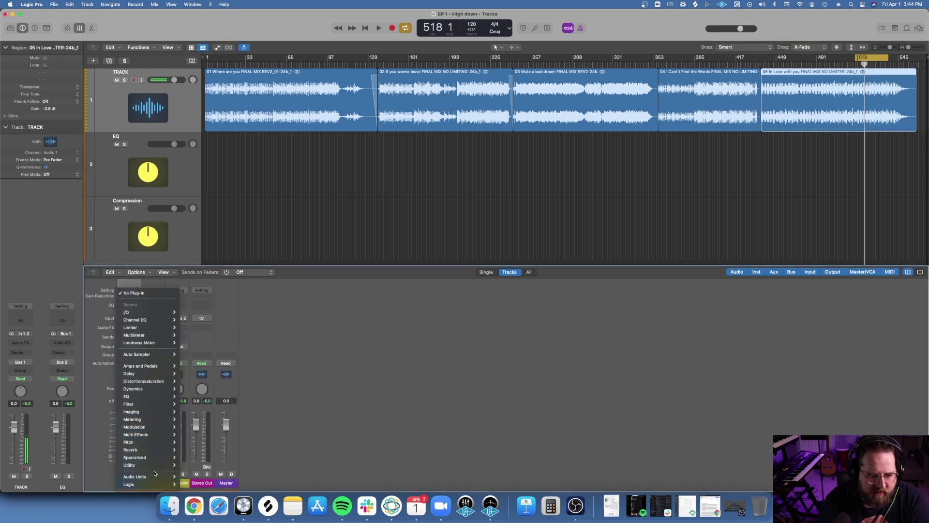
mouse_move(191, 465)
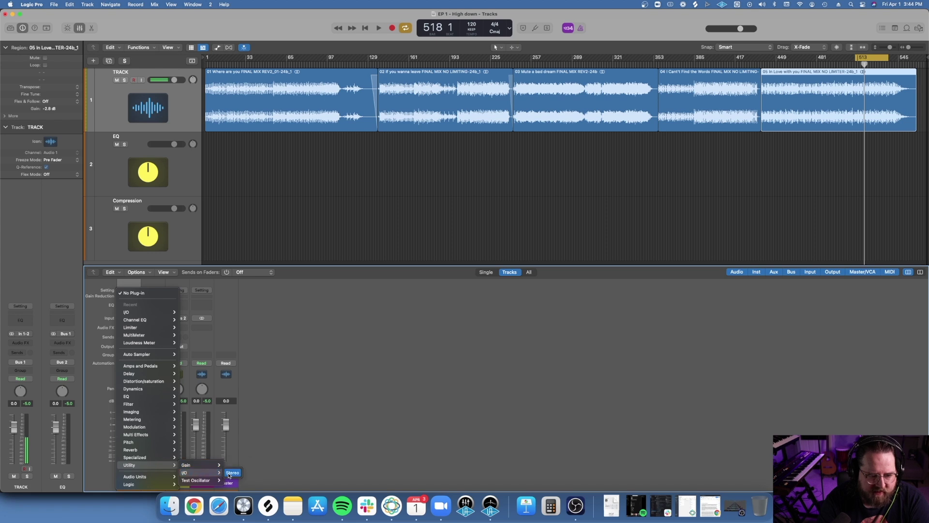
left_click(232, 473)
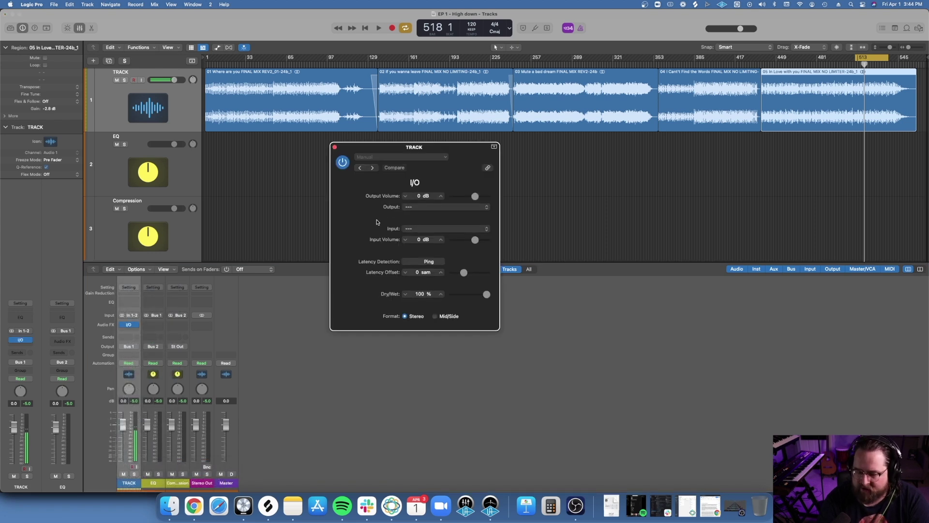
left_click(422, 207)
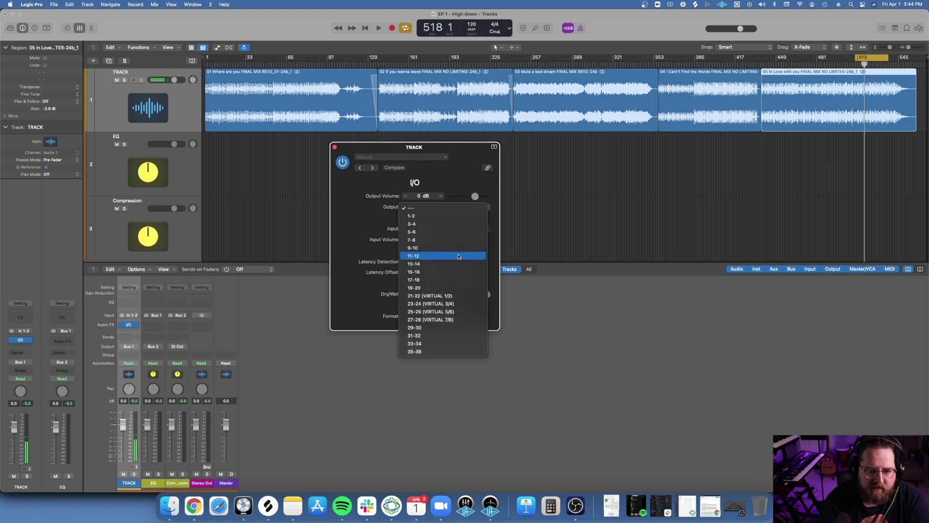
left_click(453, 252)
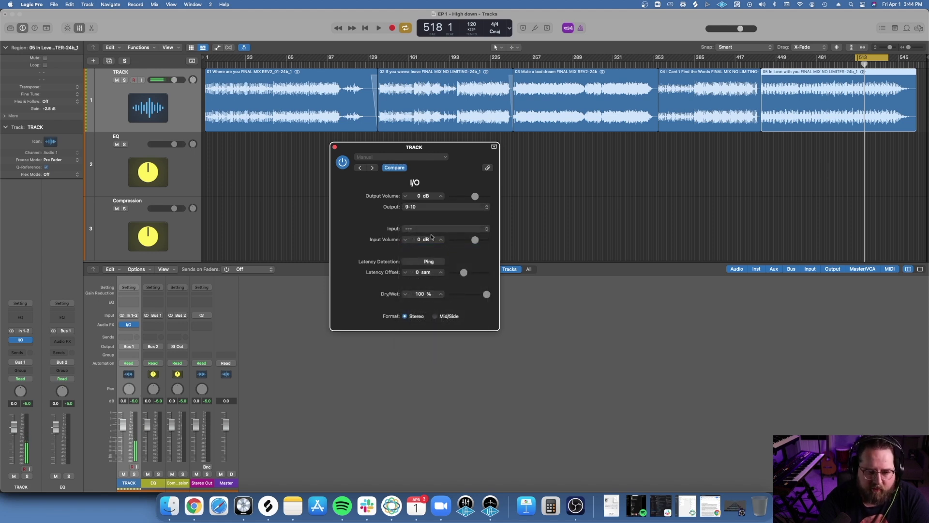
left_click(430, 230)
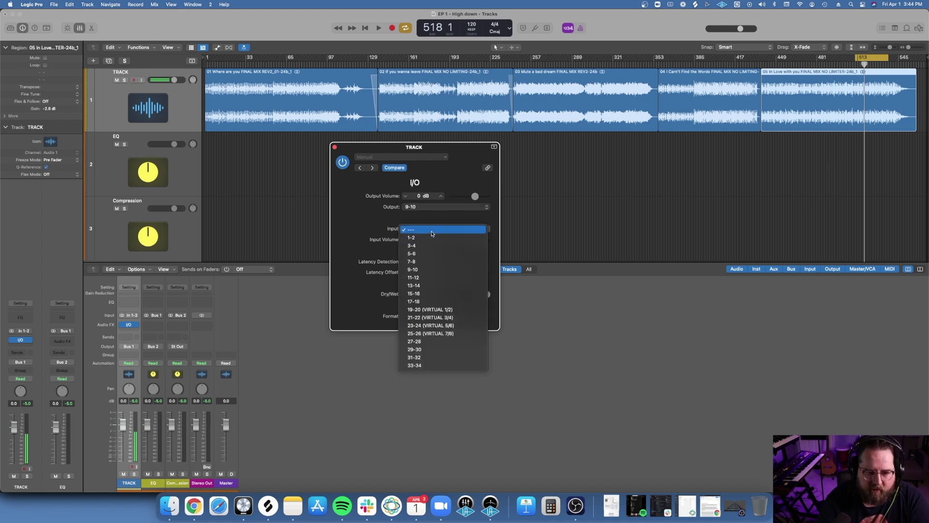
left_click(425, 263)
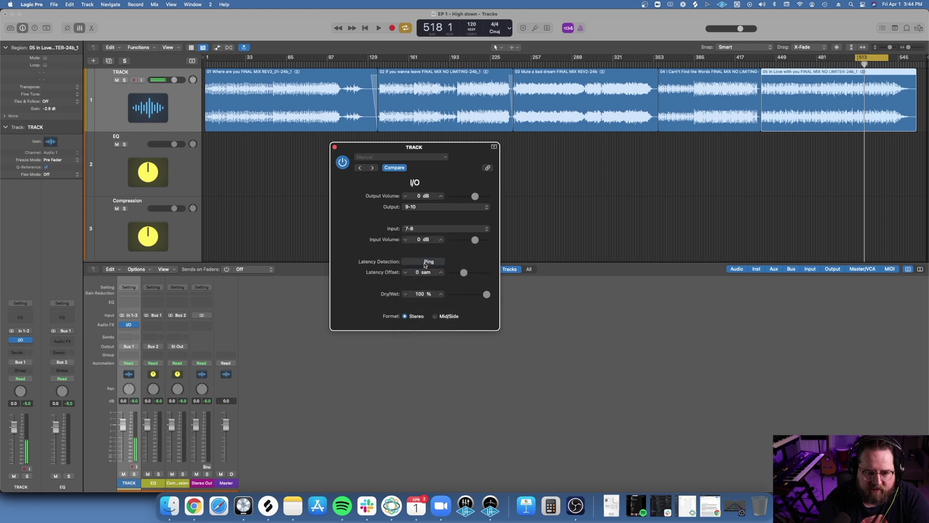
left_click(334, 147)
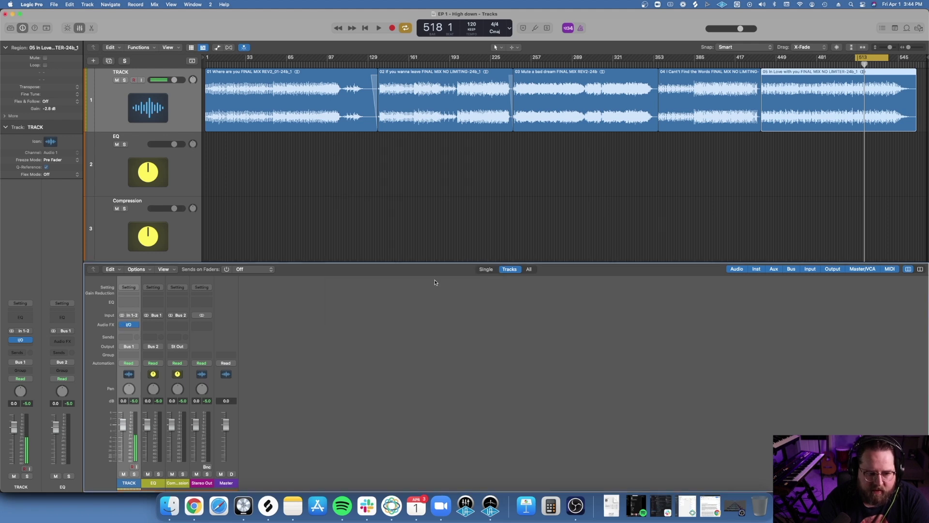
key("space")
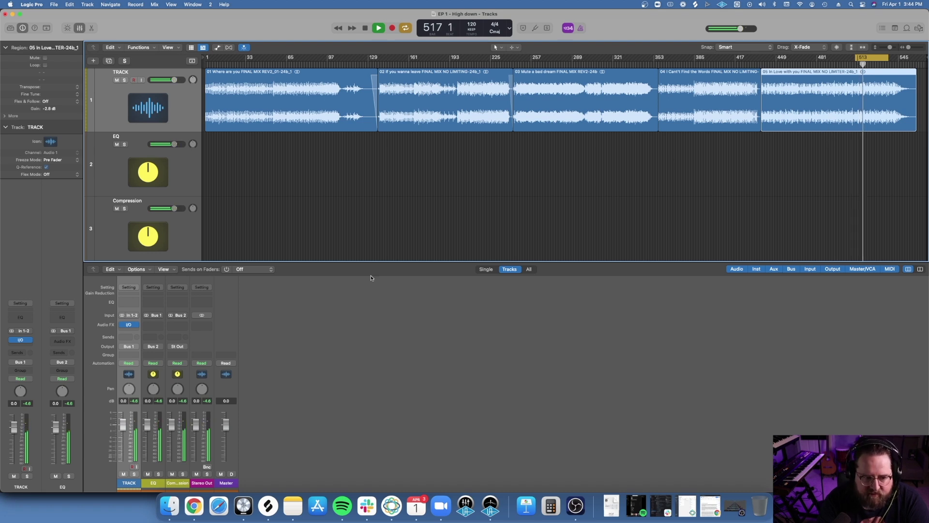
key("space")
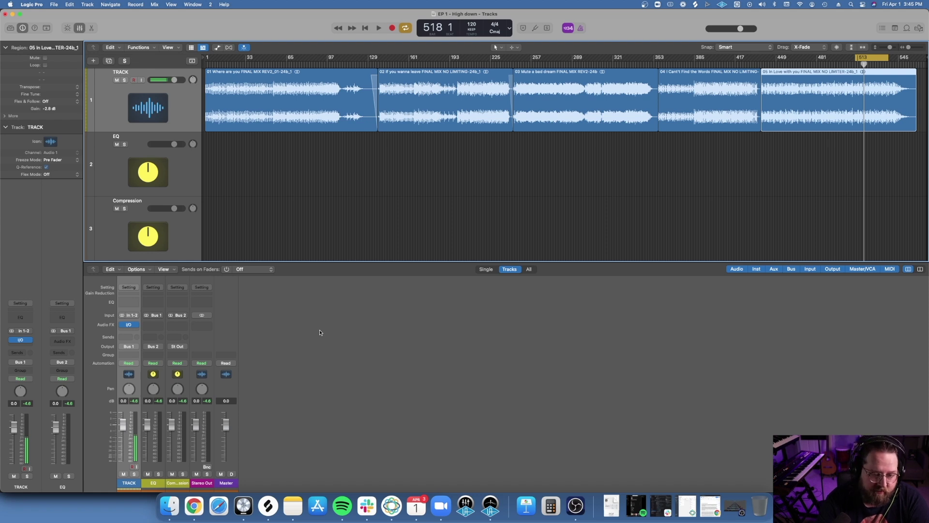
- Open Stereo Out's Audio FX plug-in menu to the Metering > MultiMeter entries
left_click(208, 326)
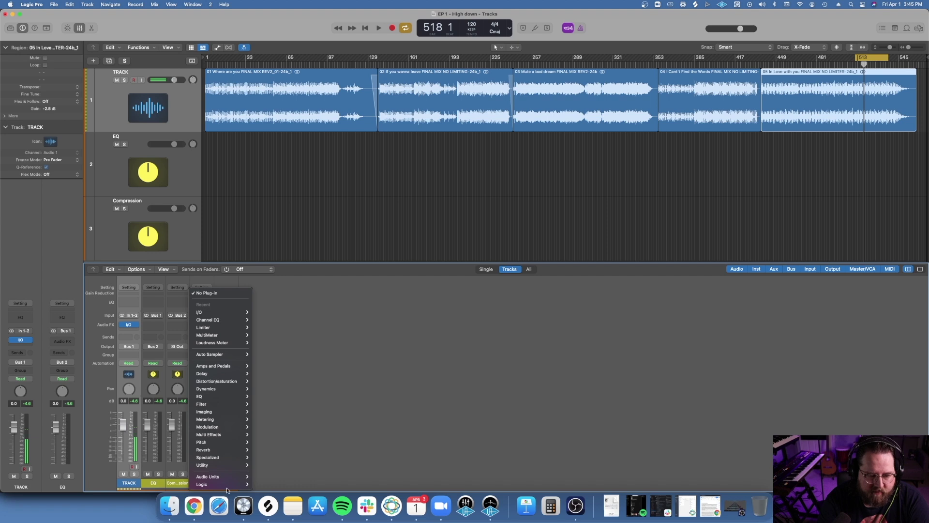
mouse_move(225, 478)
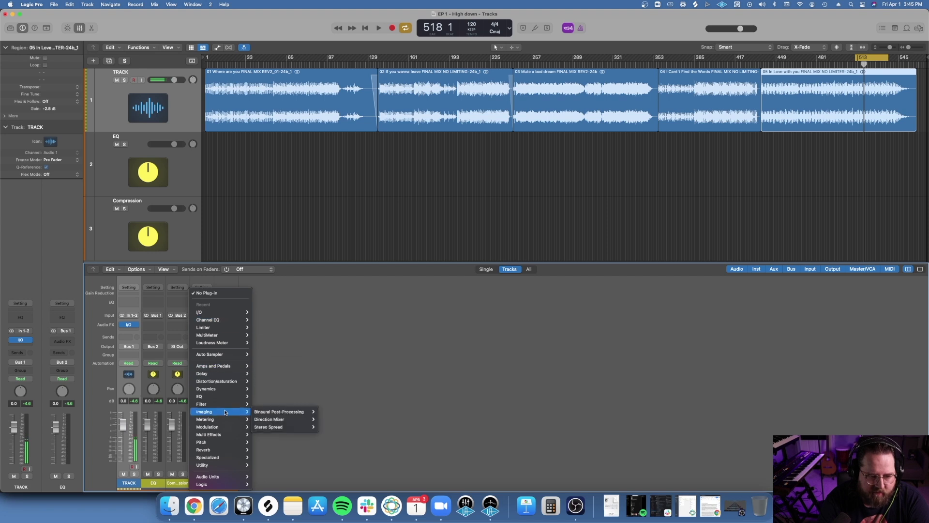
mouse_move(226, 419)
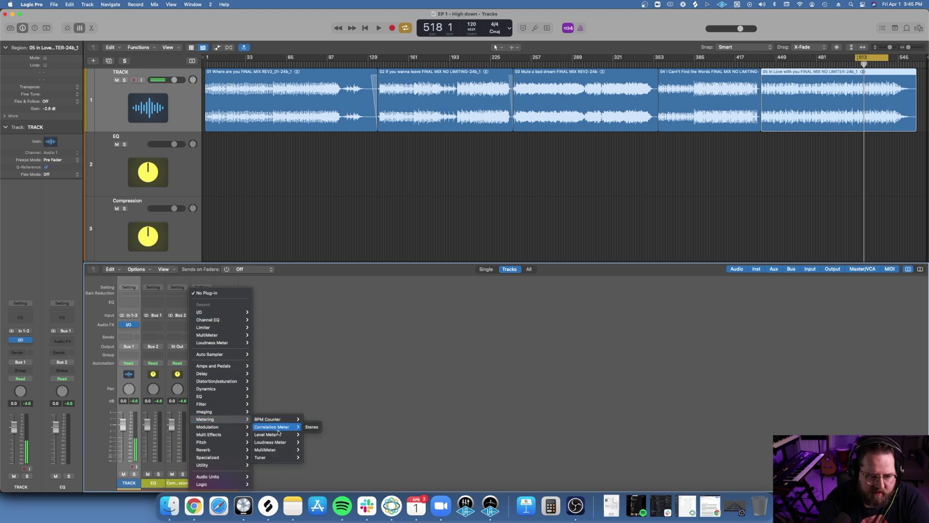
- Insert a stereo MultiMeter on the Stereo Out channel
mouse_move(281, 430)
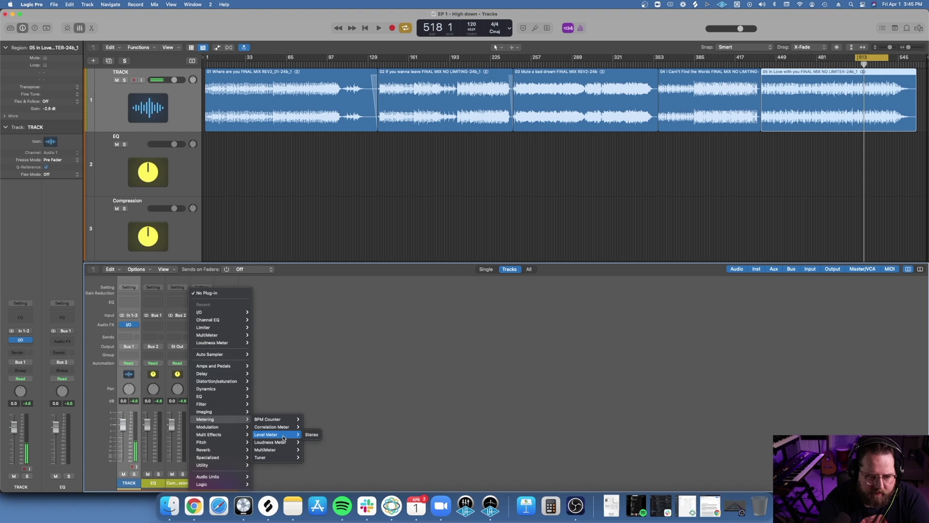
mouse_move(276, 450)
left_click(312, 449)
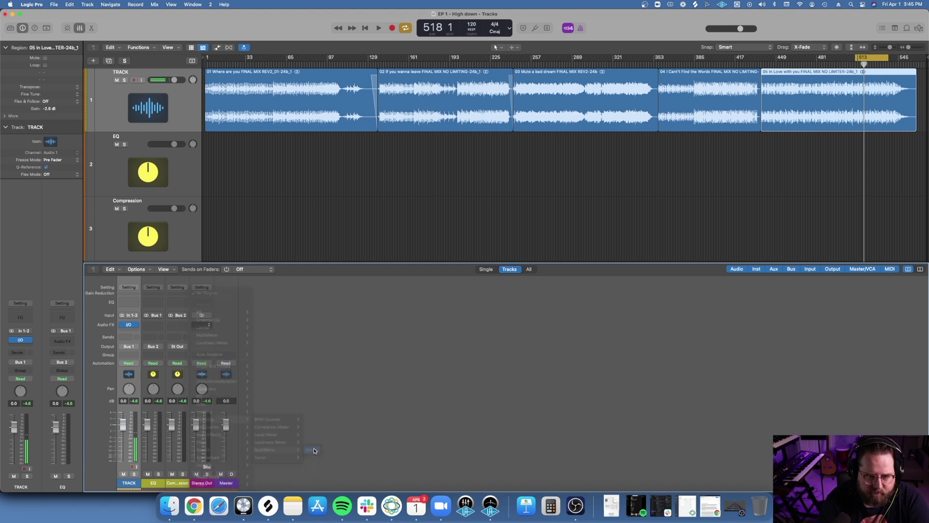
left_click_drag(511, 155, 662, 216)
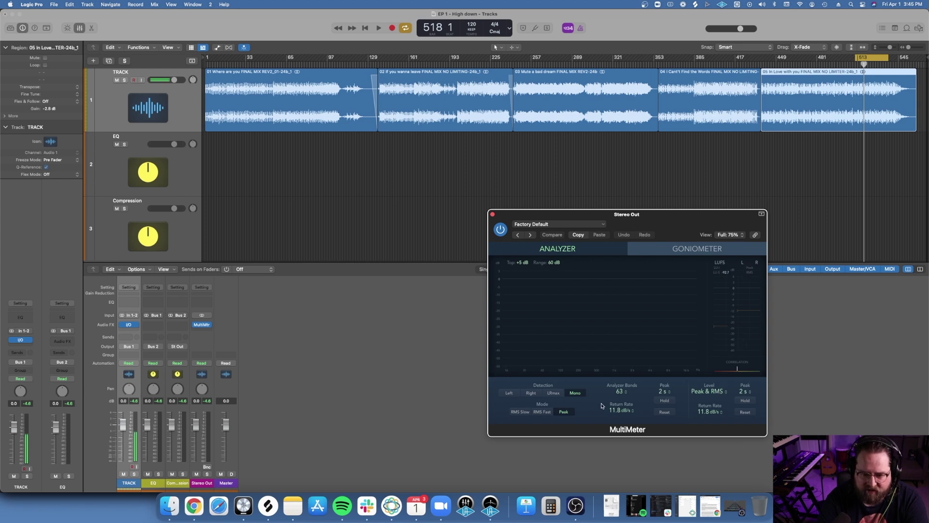
- Set the MultiMeter to 31 analyzer bands, RMS level and 6 s peak hold, then close it
left_click(623, 391)
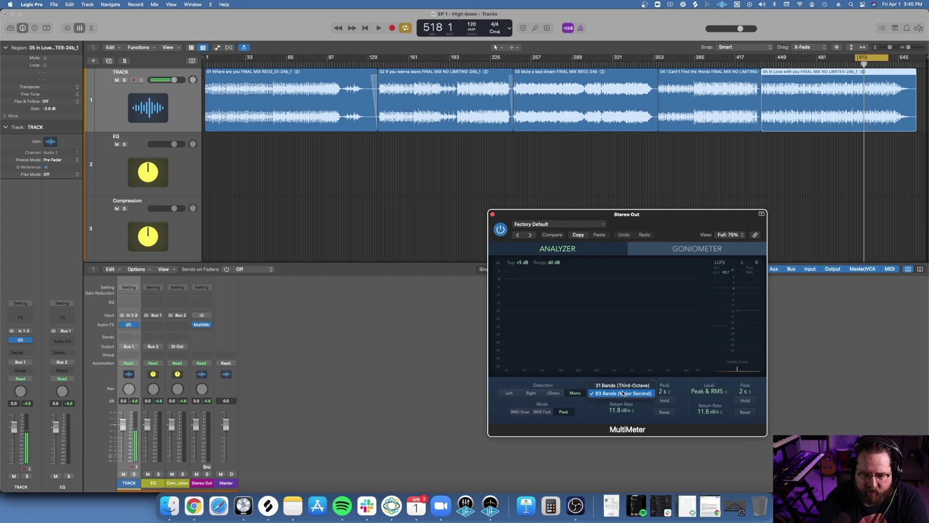
left_click(622, 385)
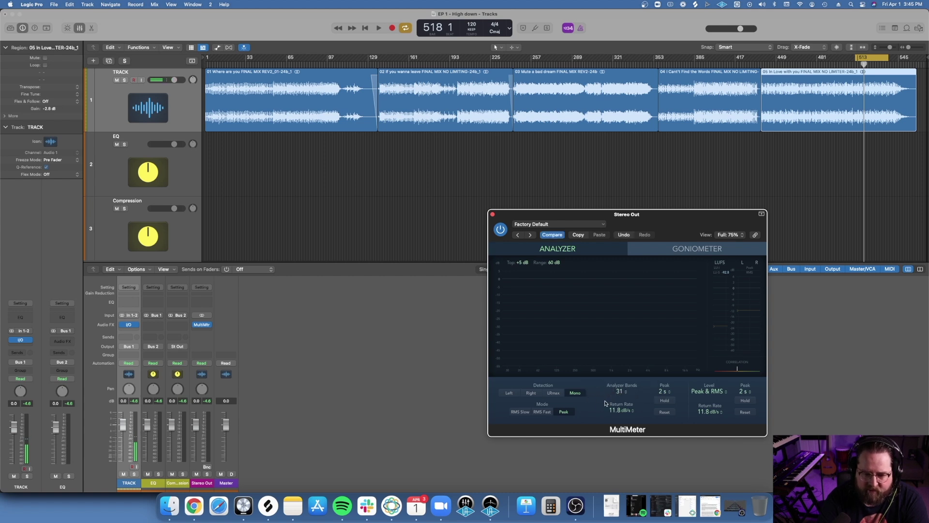
left_click(712, 396)
left_click(705, 383)
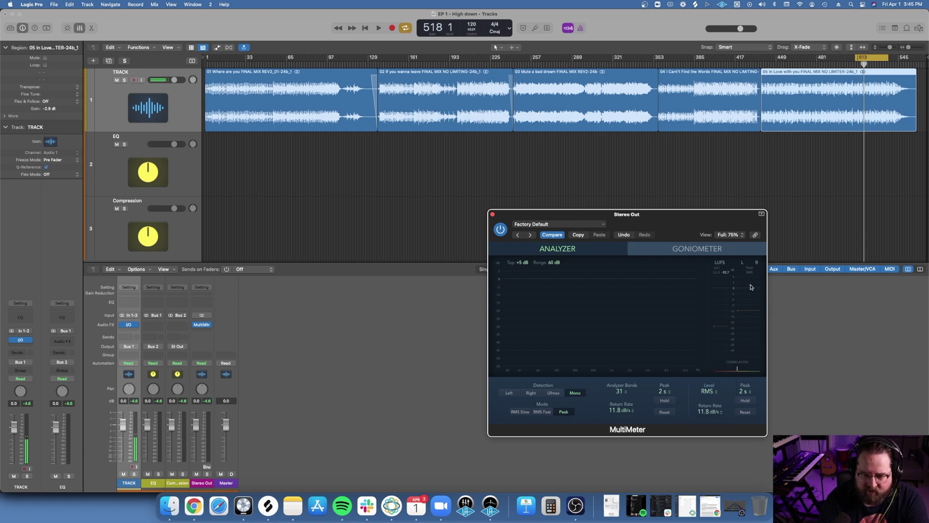
left_click(745, 392)
left_click(749, 410)
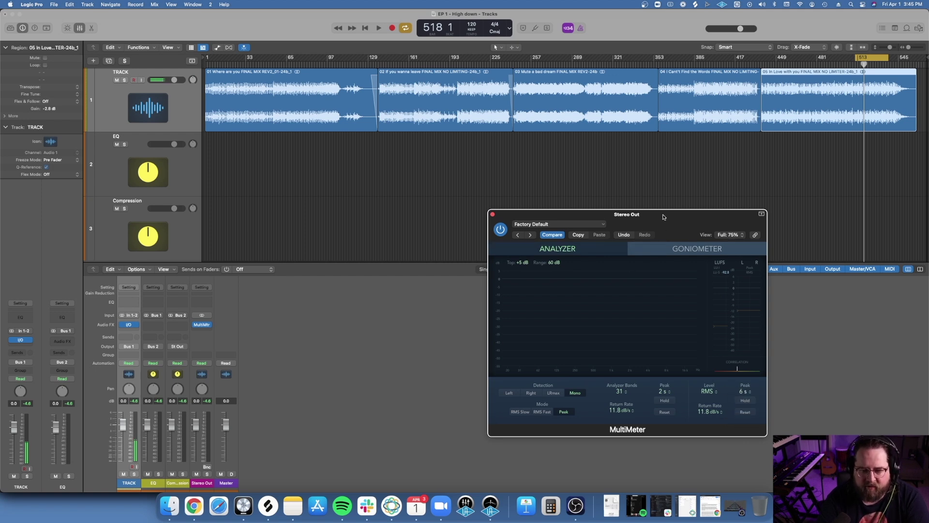
left_click_drag(605, 214, 684, 229)
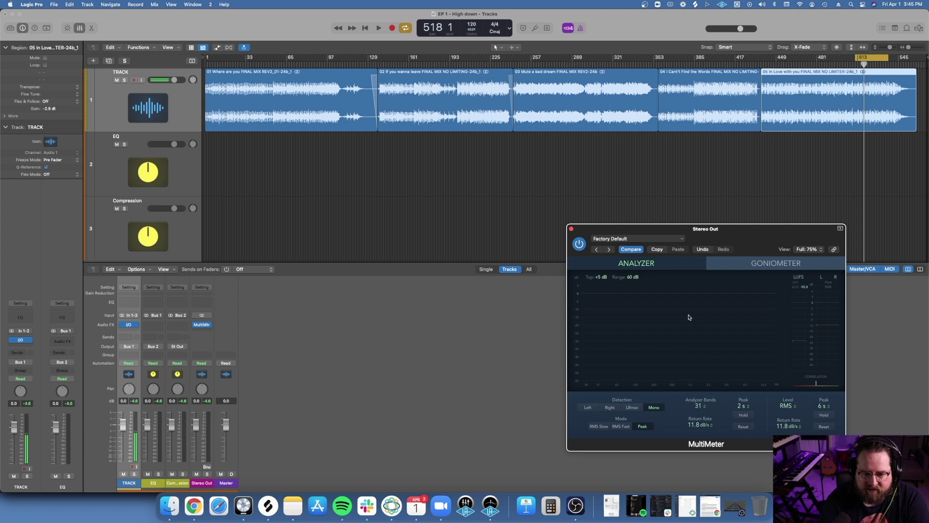
left_click(571, 229)
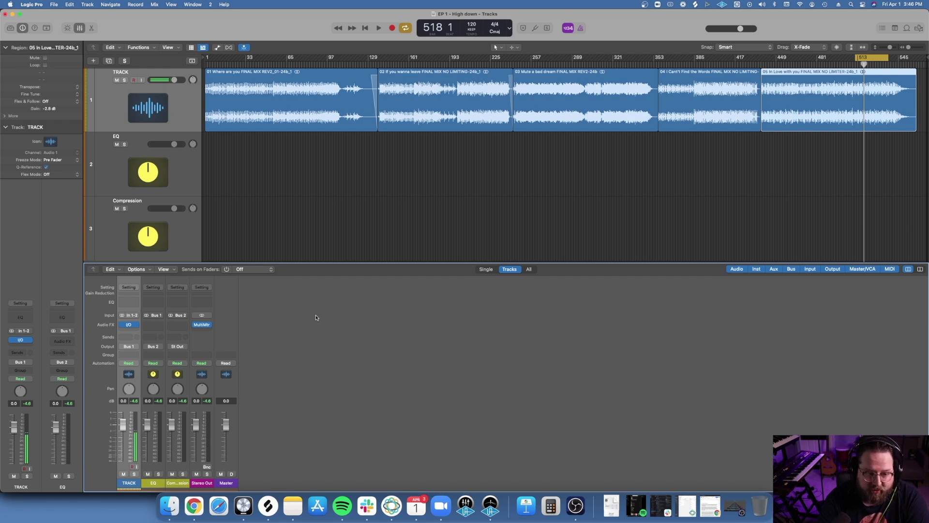
- Add a Channel EQ to the EQ bus with a steep 48 dB/Oct low cut, cycling the first song
left_click(156, 306)
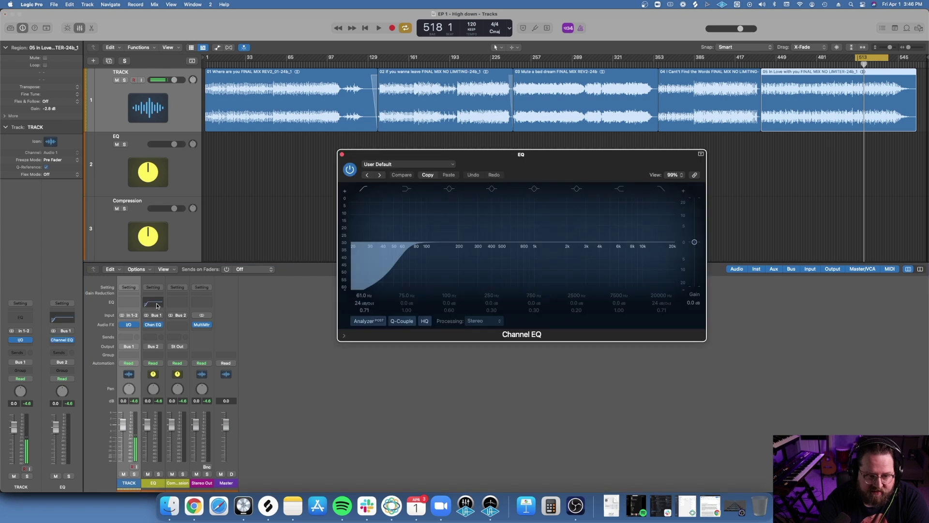
left_click(364, 303)
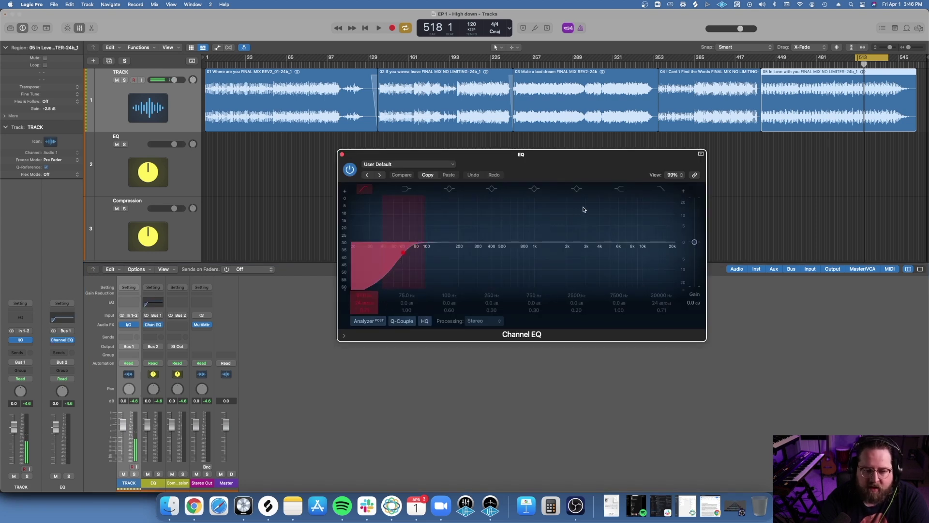
left_click_drag(565, 155, 563, 176)
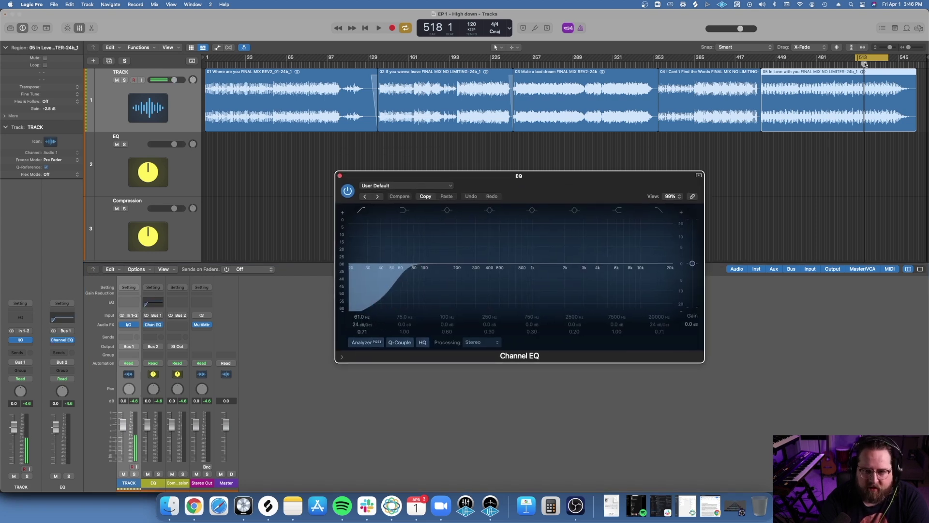
left_click_drag(864, 64, 310, 64)
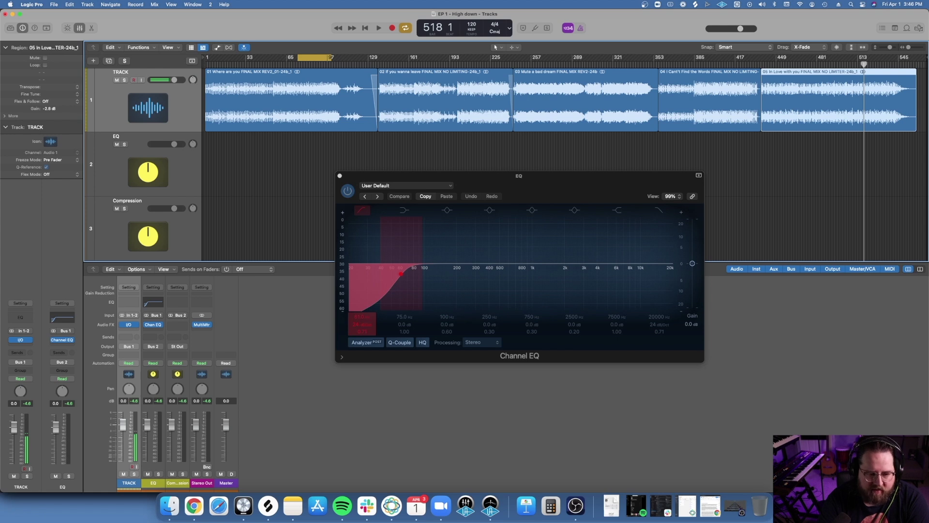
left_click_drag(401, 274, 374, 280)
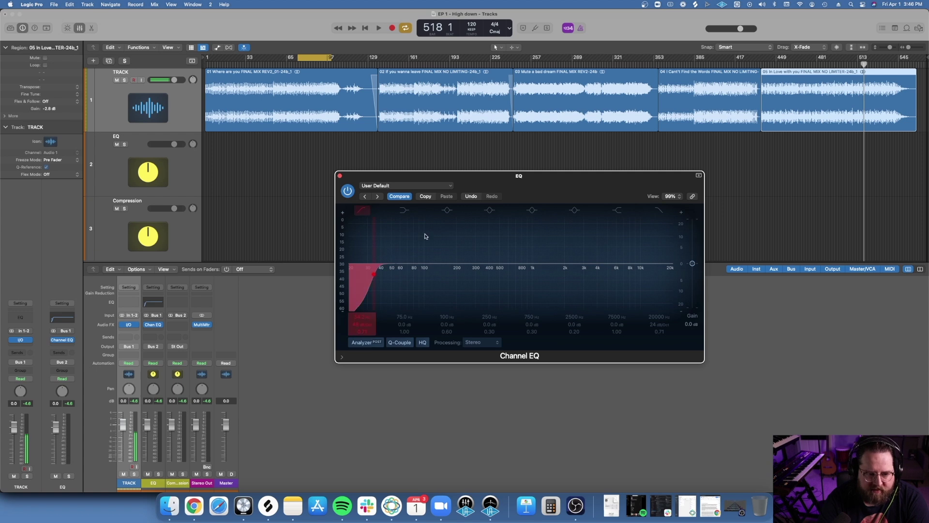
- Shape a +1.8 dB low boost at 70.5 Hz with Q 1.70 after auditioning bar 81
left_click(310, 65)
key("space")
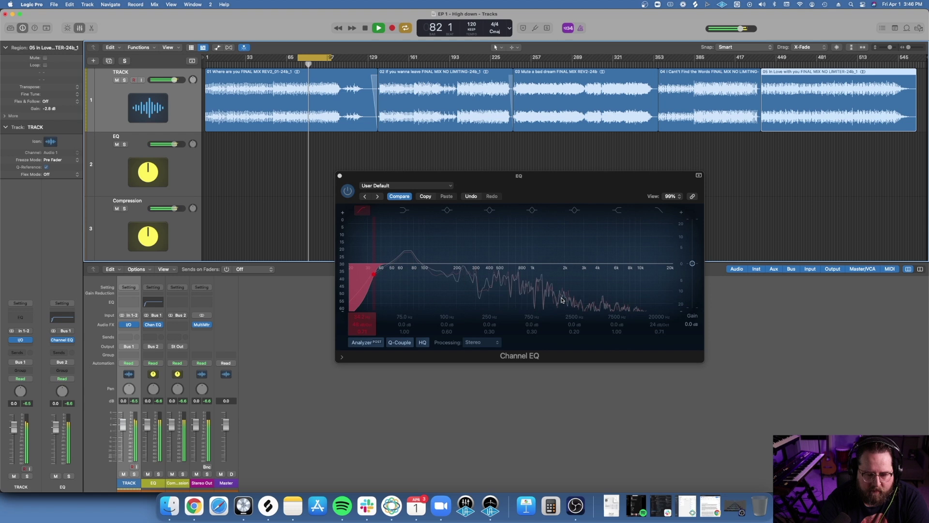
key("space")
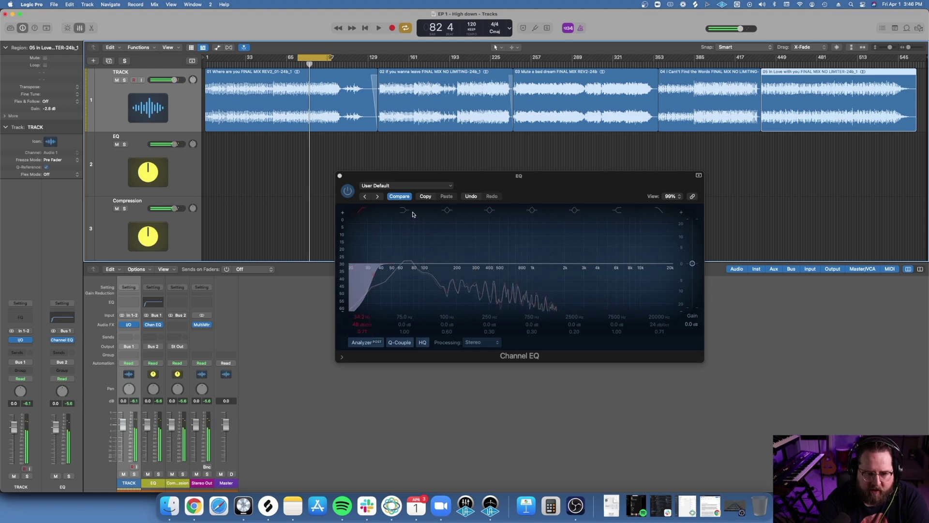
left_click(438, 259)
left_click_drag(437, 259, 421, 253)
left_click_drag(450, 331, 450, 311)
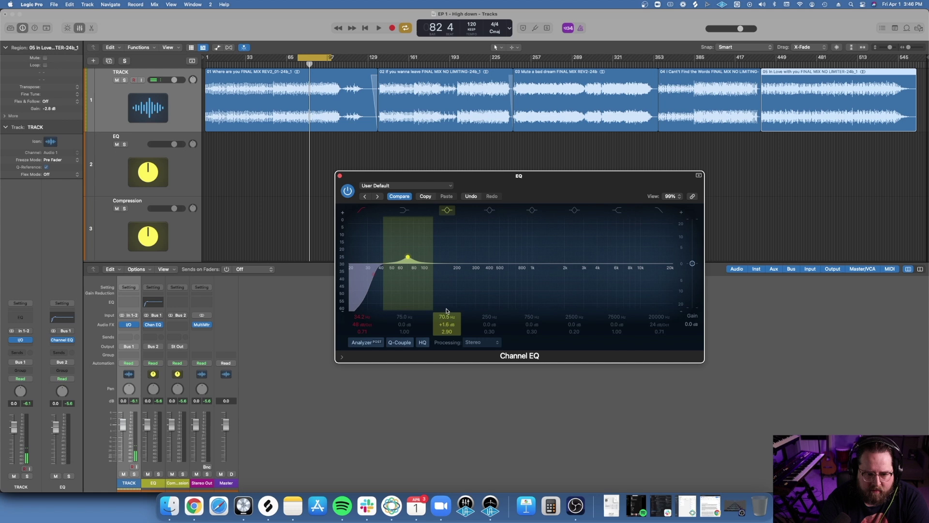
left_click_drag(447, 331, 447, 341)
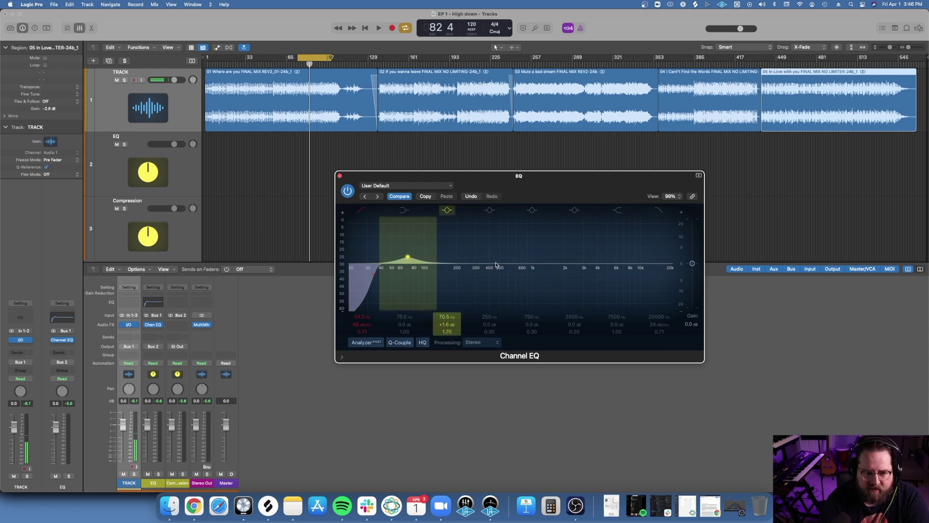
mouse_move(506, 265)
left_mouse_down()
mouse_move(474, 266)
mouse_move(500, 273)
left_mouse_up()
- Enable bands four and five, moving band five to a narrow 4660 Hz boost
left_click(488, 209)
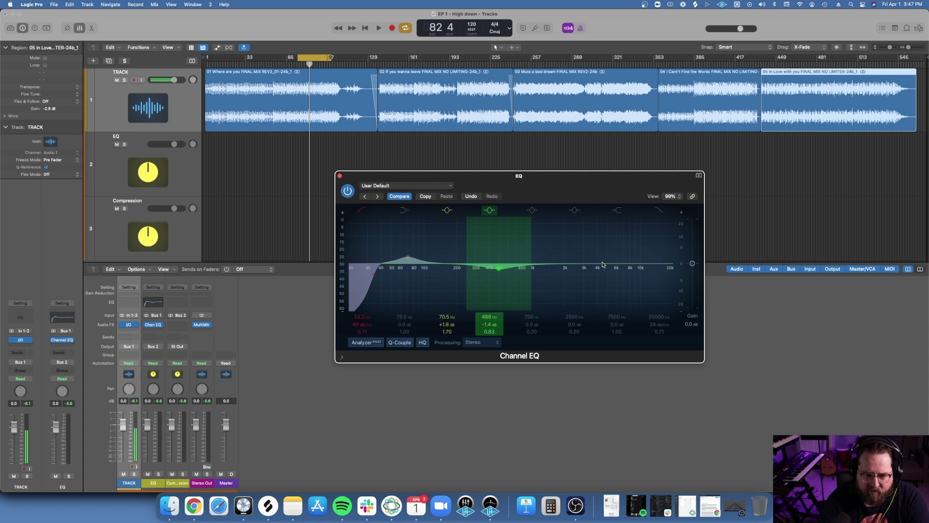
left_click(532, 209)
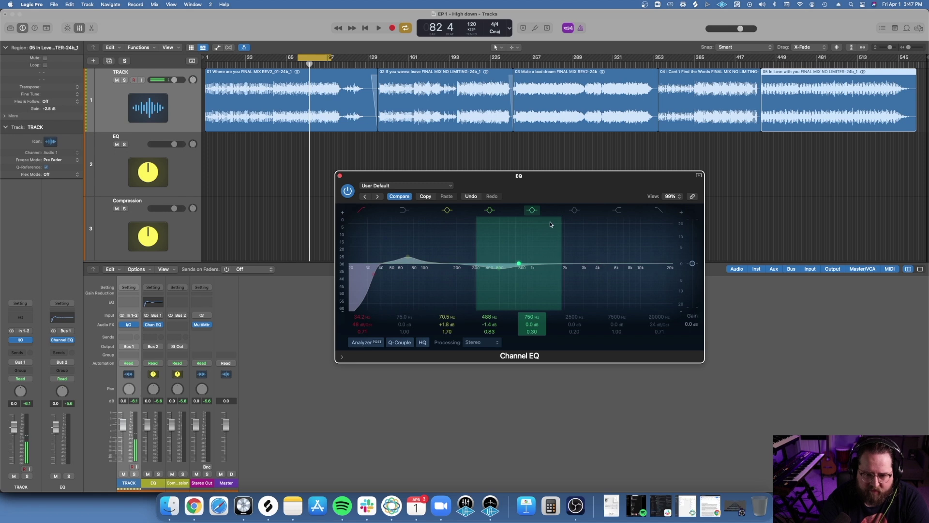
left_click_drag(521, 262, 604, 256)
left_click_drag(570, 301, 569, 280)
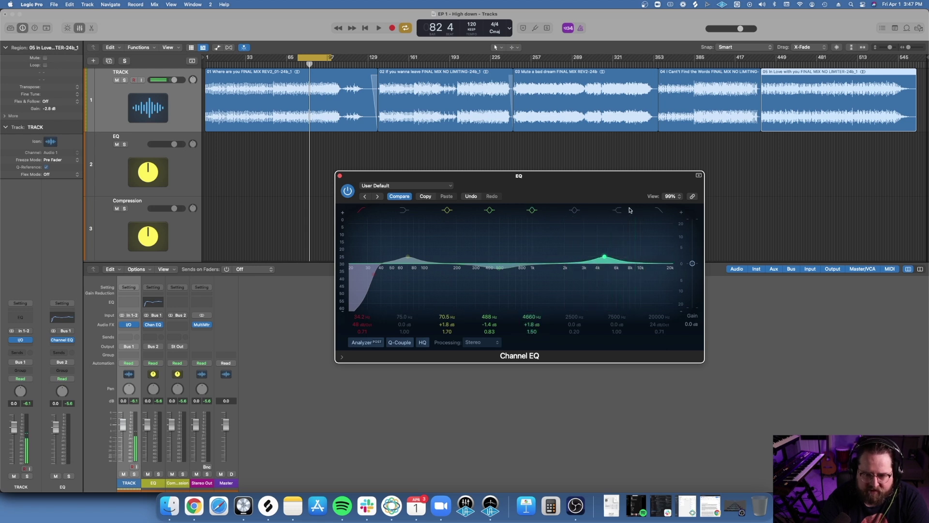
- Lift the 20 kHz high shelf to +10.6 dB, set 4660 Hz to +2.1 dB and deepen the 488 Hz dip
left_click(657, 210)
left_click(656, 209)
left_click_drag(624, 263, 671, 276)
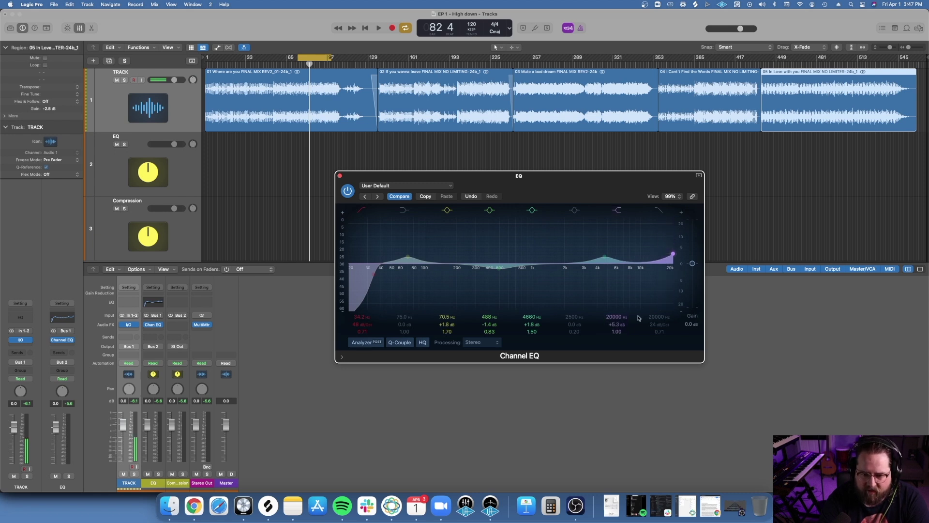
left_click_drag(621, 332, 621, 324)
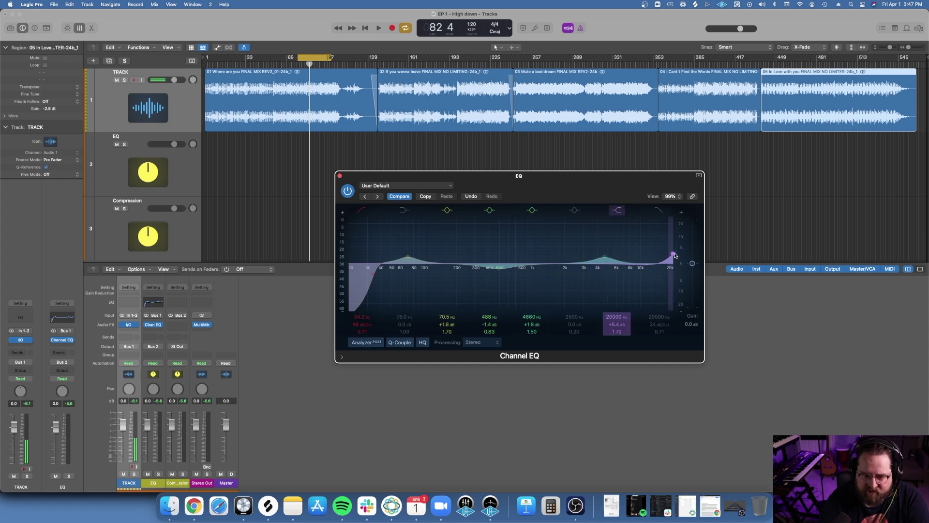
left_click_drag(673, 254, 677, 248)
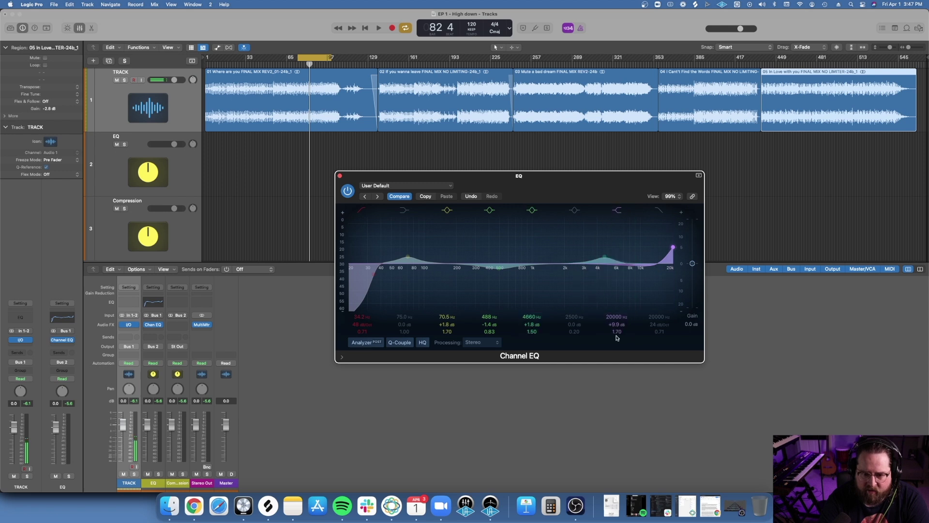
left_click_drag(617, 324, 617, 329)
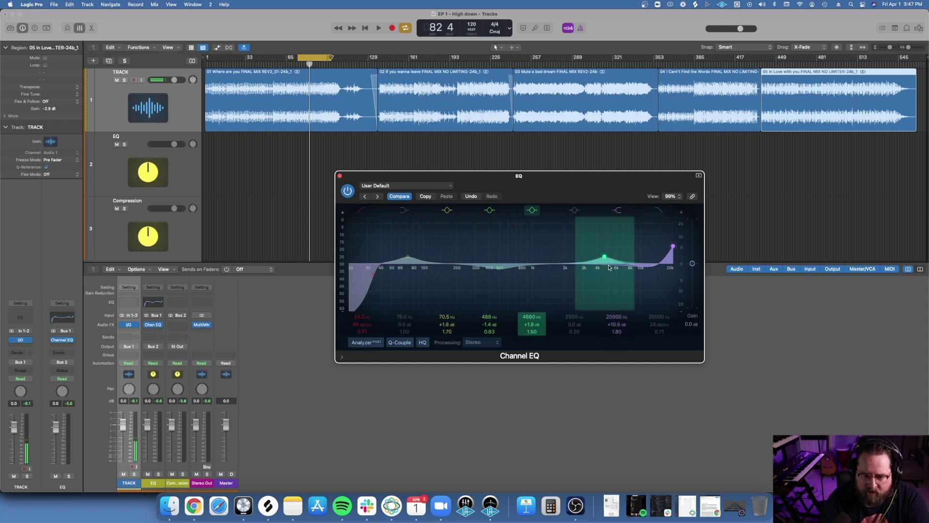
left_click_drag(604, 257, 605, 256)
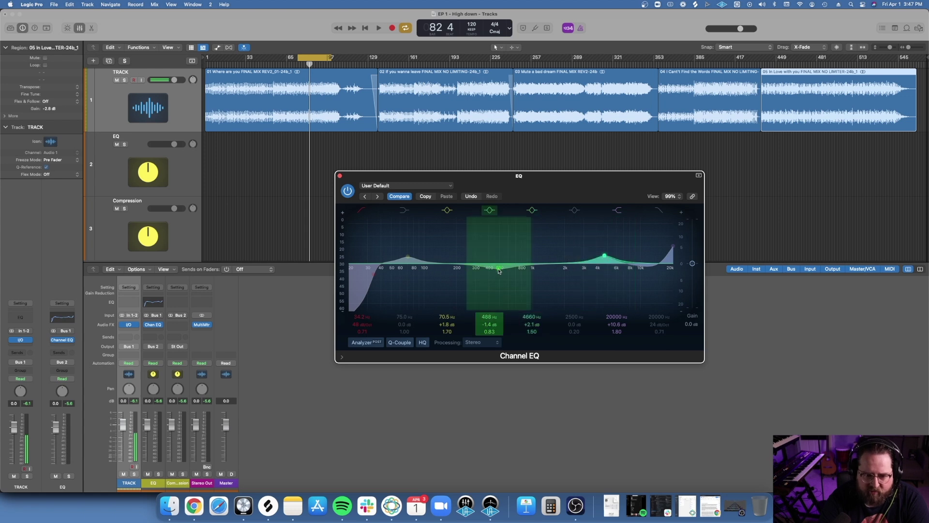
left_click_drag(499, 269, 499, 270)
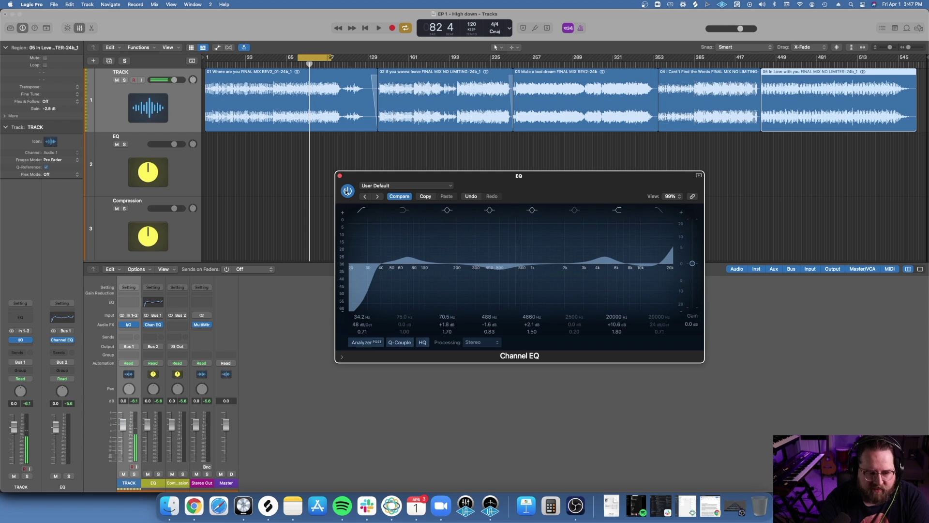
left_click(347, 192)
left_click(299, 64)
key("space")
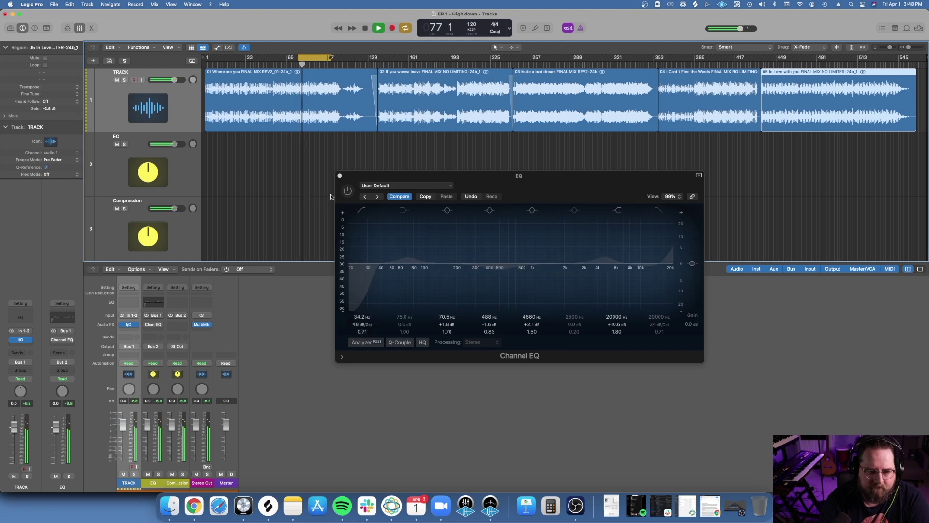
left_click(347, 192)
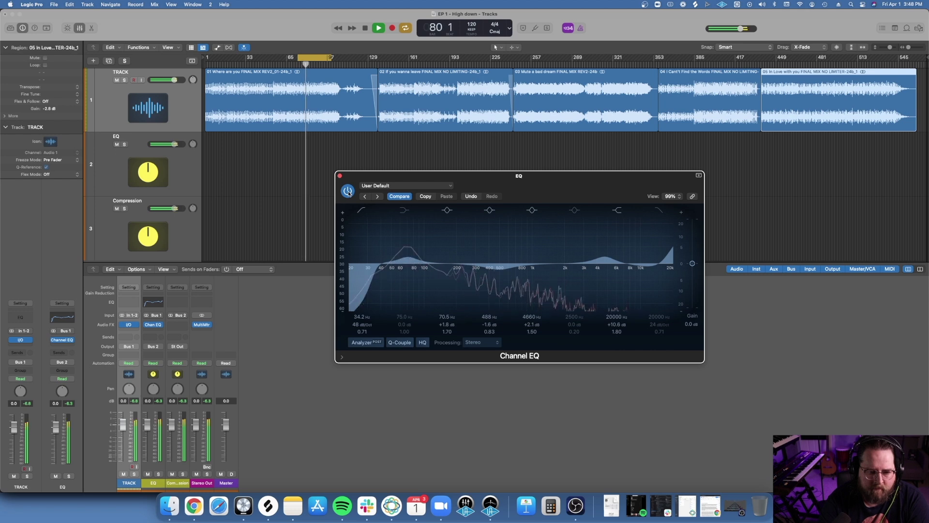
left_click(348, 192)
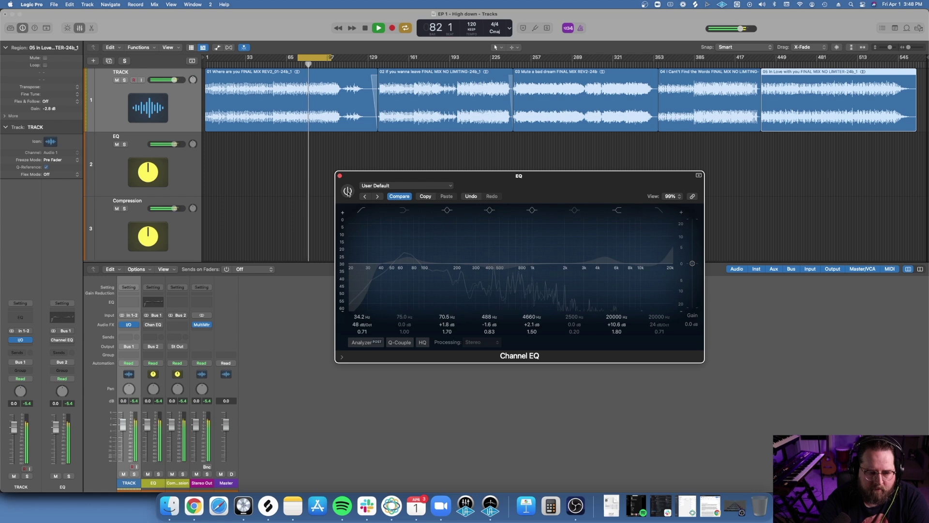
left_click(348, 192)
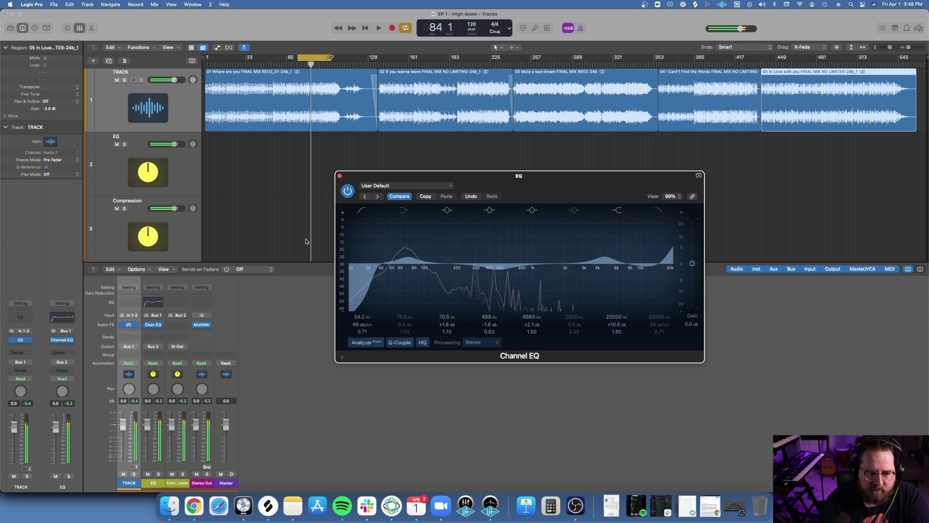
key("space")
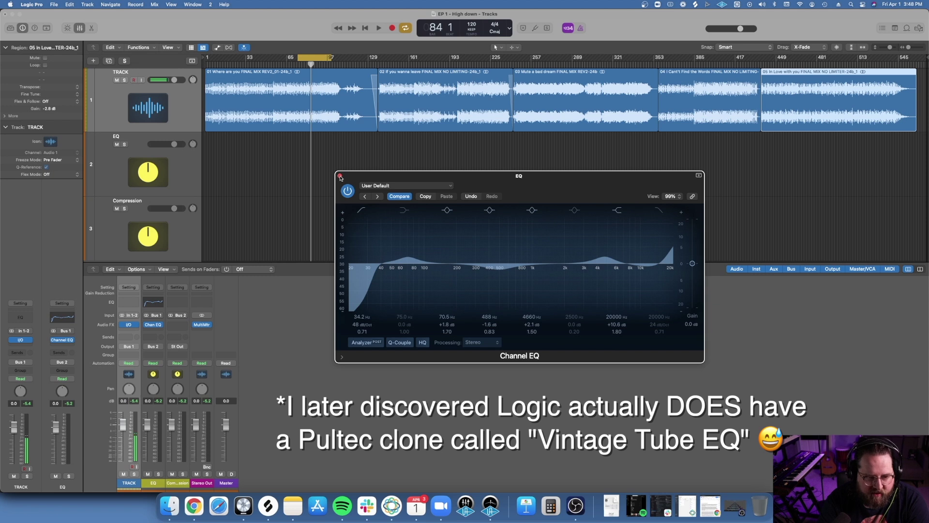
- Close the Channel EQ and insert a Compressor on the Compression bus, set to the Vintage VCA model
left_click(341, 176)
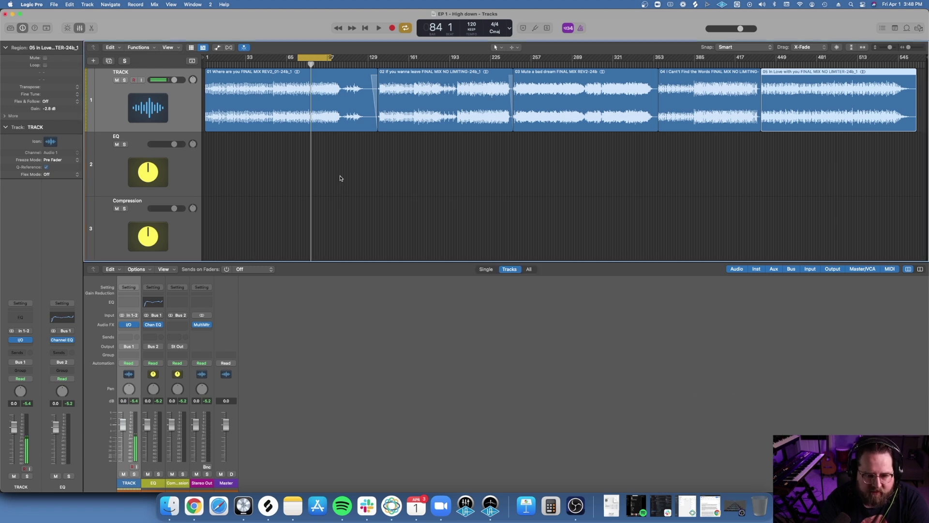
left_click(184, 325)
mouse_move(194, 420)
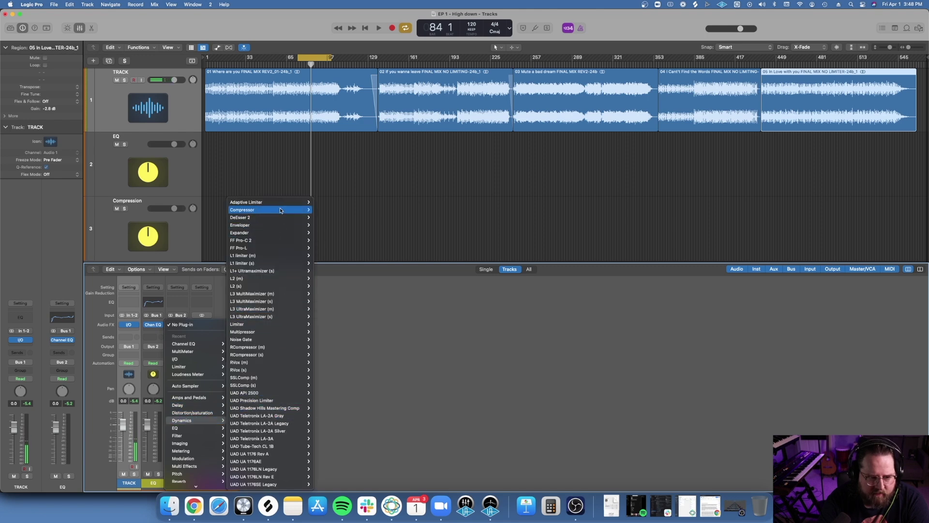
mouse_move(279, 210)
left_click(327, 211)
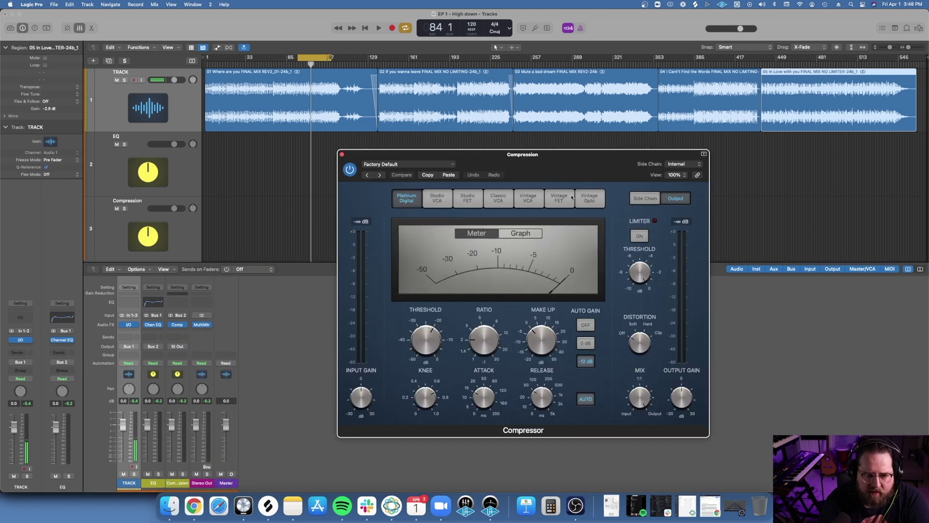
left_click(528, 198)
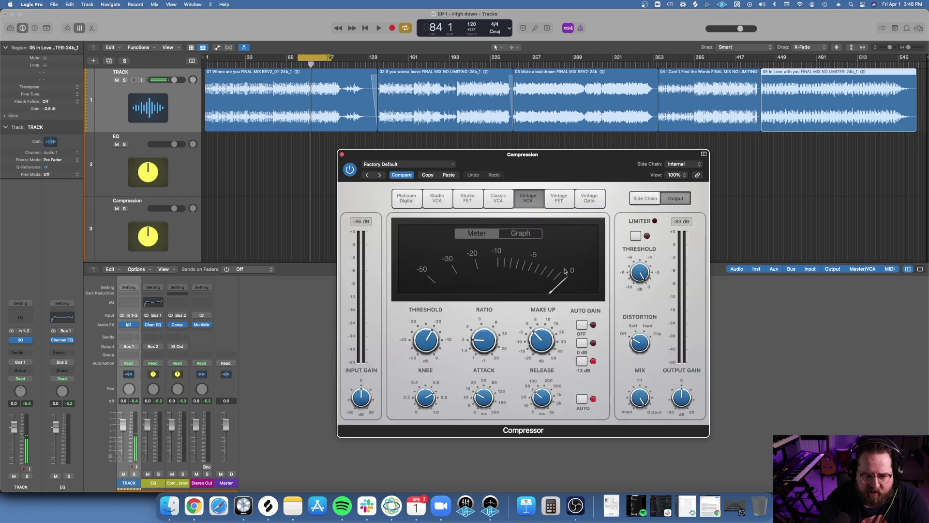
left_click_drag(473, 165, 450, 187)
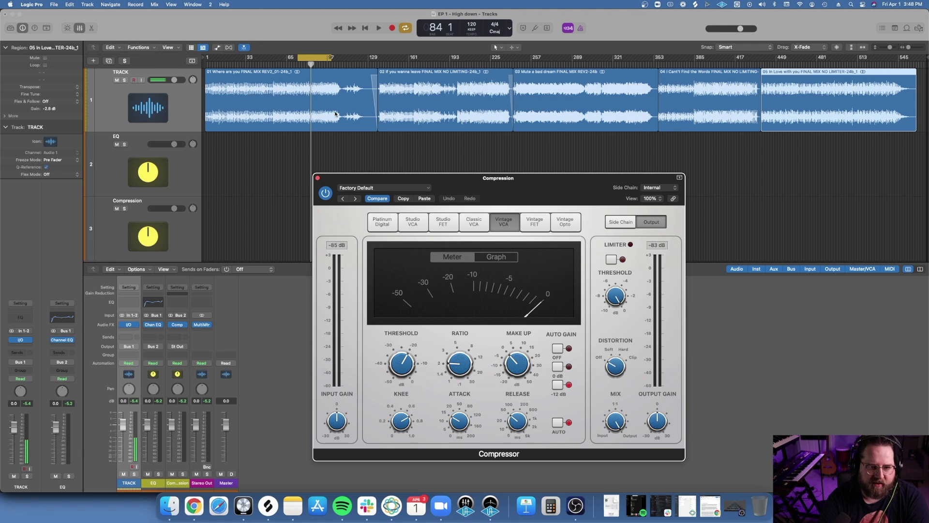
- Play from bar 79, raise the compressor input gain slightly and set attack to 44 ms
left_click(304, 63)
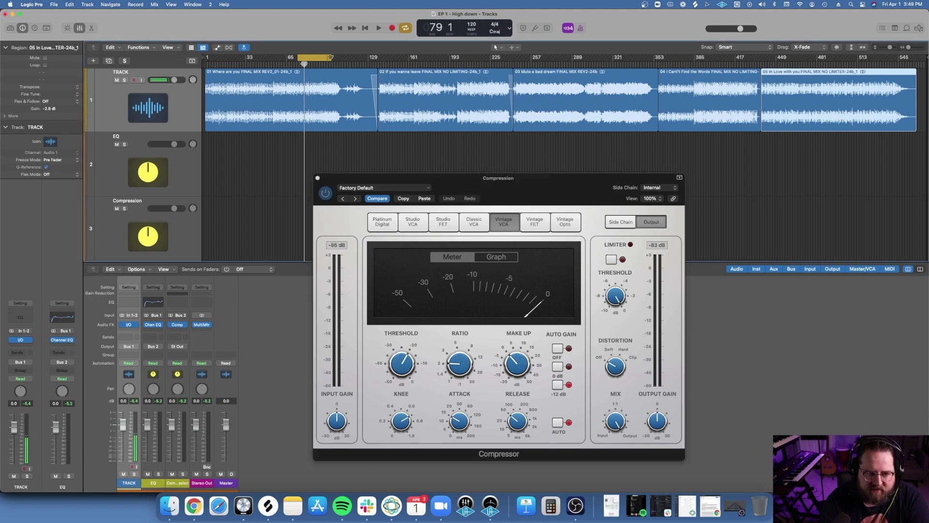
key("space")
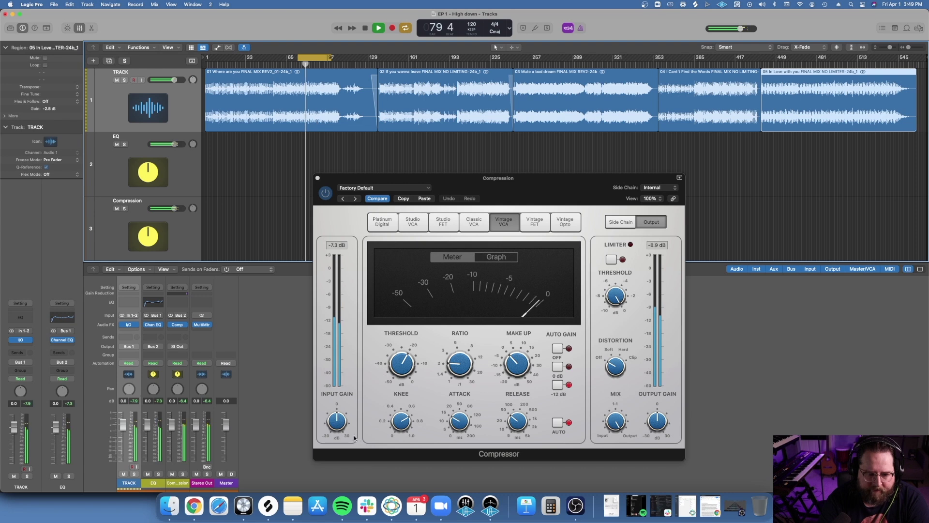
left_click_drag(335, 423, 334, 416)
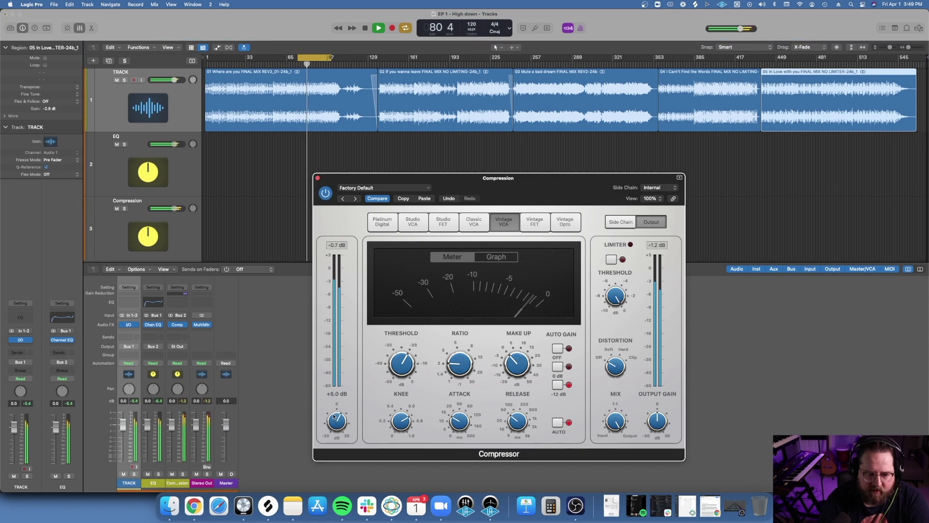
mouse_move(391, 365)
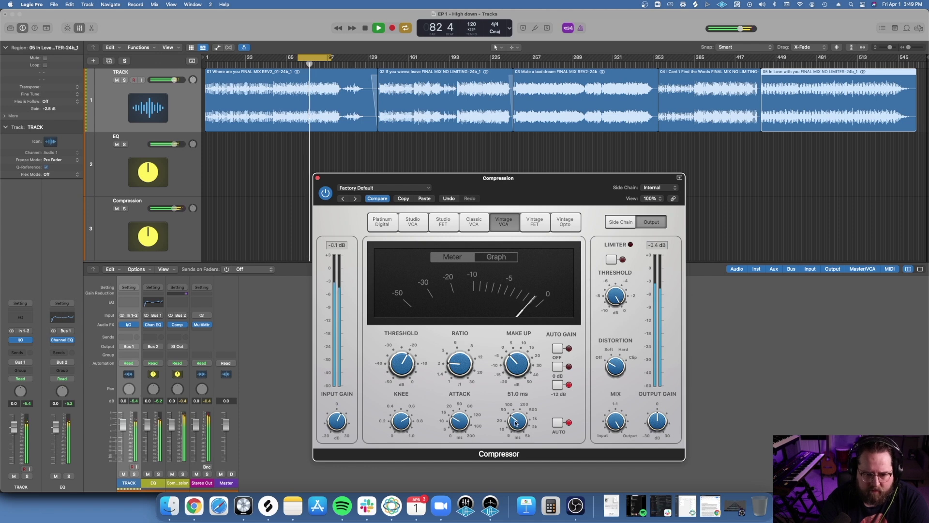
mouse_move(447, 416)
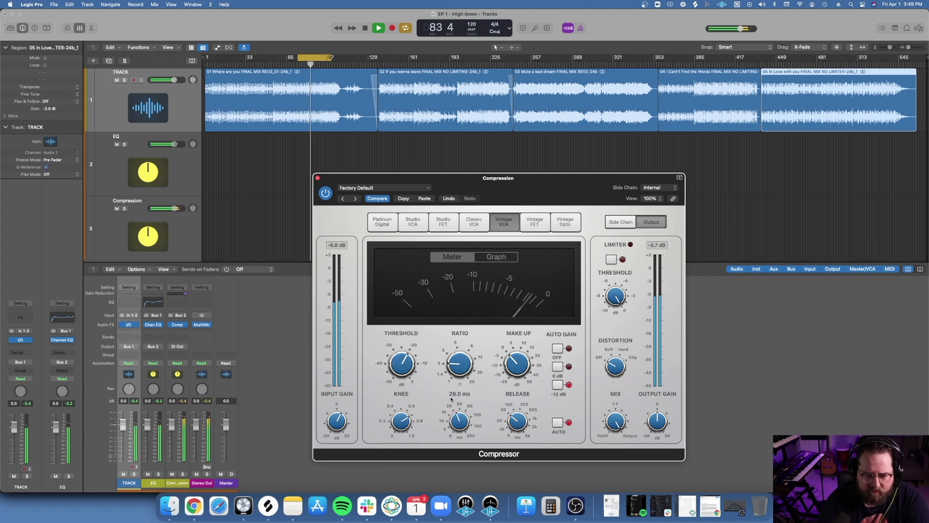
left_click_drag(451, 399, 457, 384)
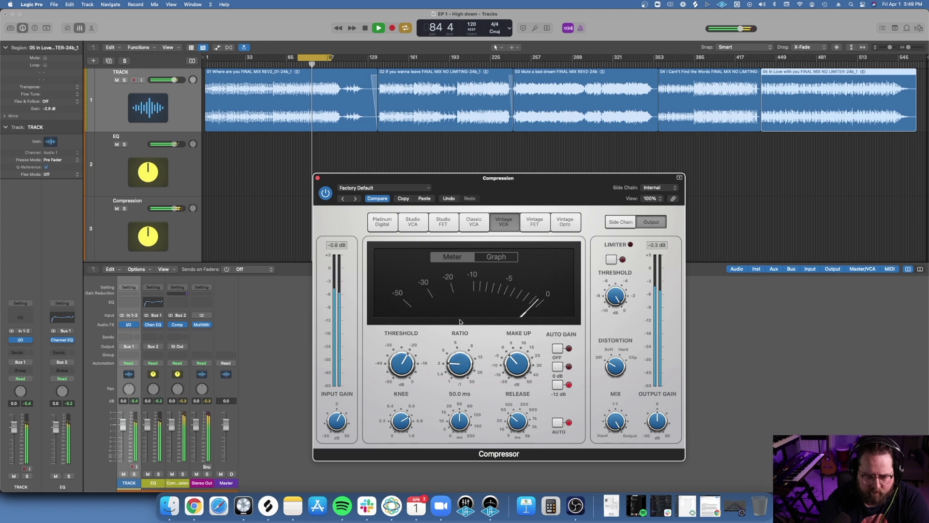
left_click_drag(460, 321, 460, 300)
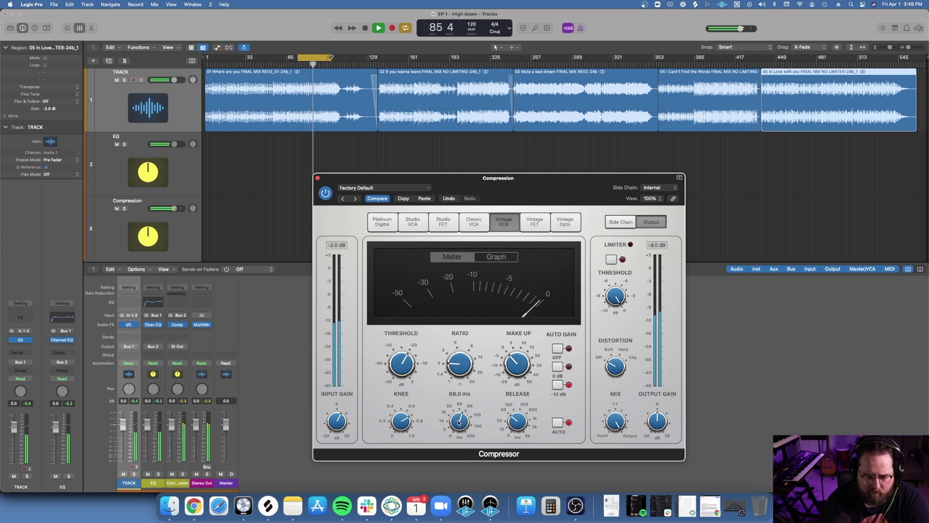
left_click_drag(459, 423, 458, 428)
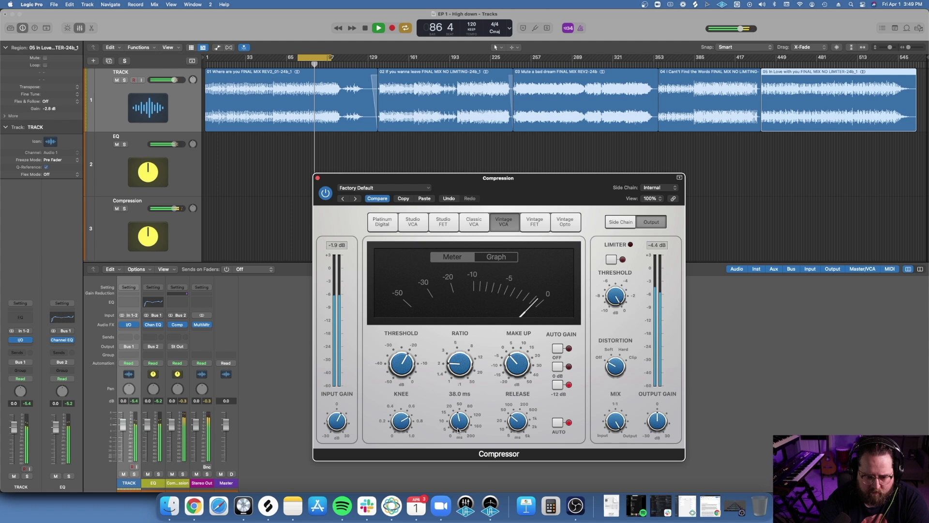
- Set release to about 270 ms and make-up gain to 0.5 dB, then stop playback
left_click_drag(517, 422, 518, 407)
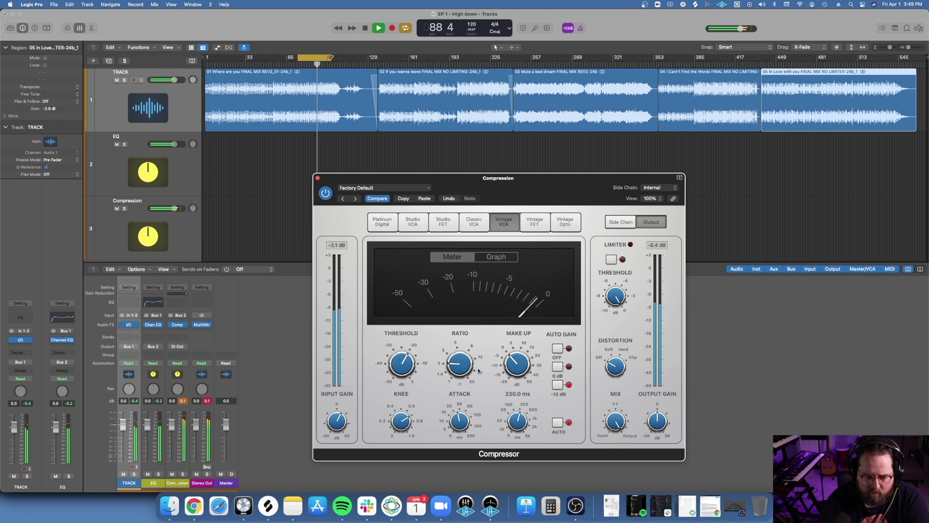
mouse_move(460, 365)
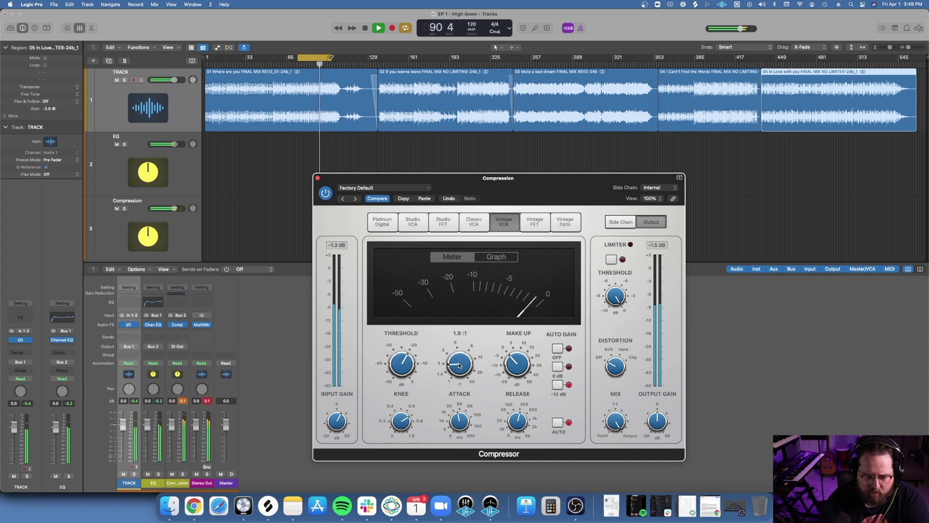
mouse_move(517, 360)
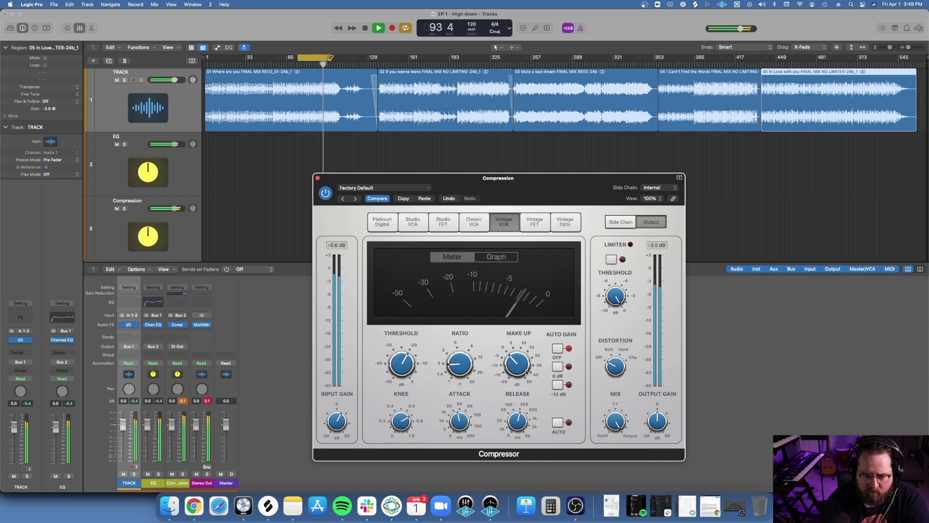
left_click_drag(526, 371, 513, 359)
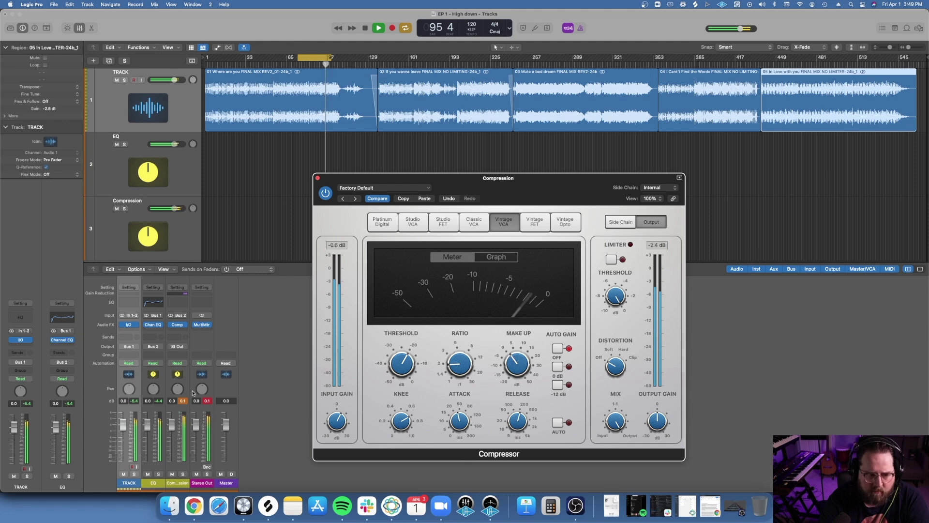
key("space")
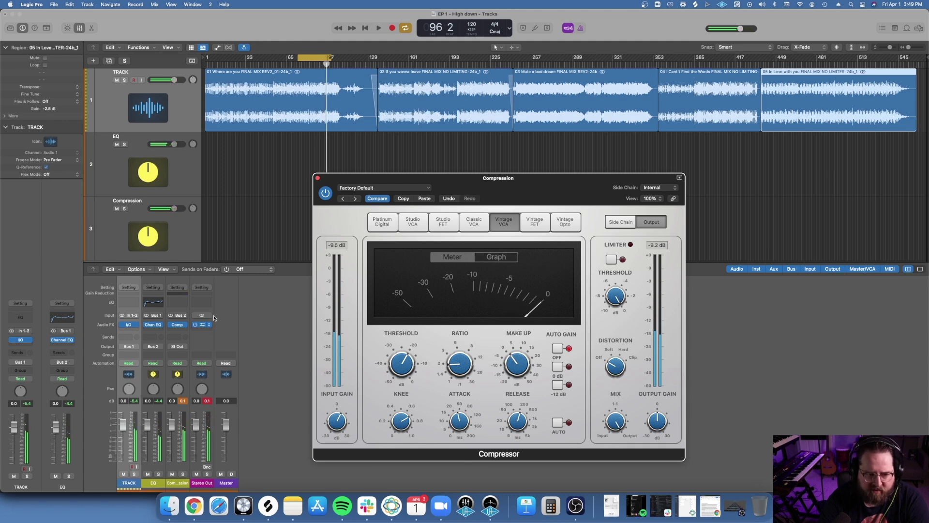
- Open the MultiMeter on Stereo Out and arrange it beside the Compressor window
left_click(202, 324)
left_click_drag(729, 235, 767, 227)
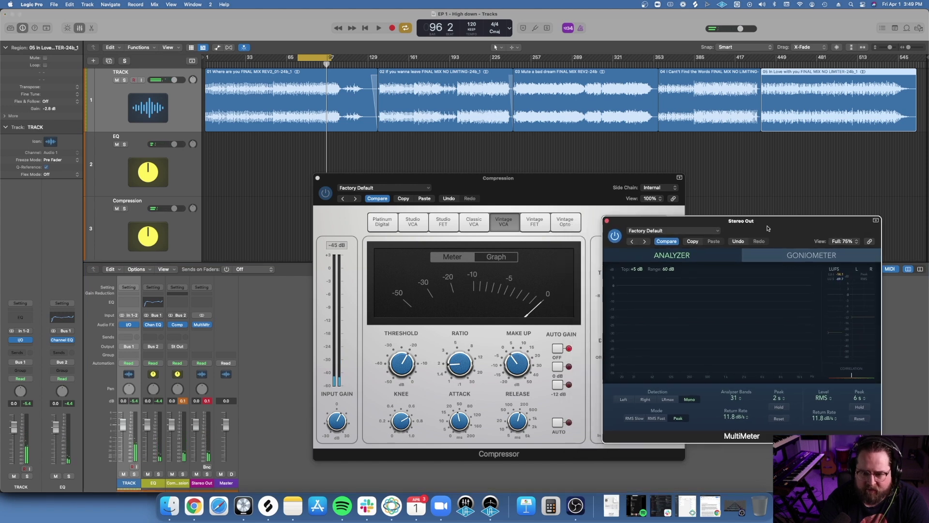
left_click_drag(561, 189, 477, 189)
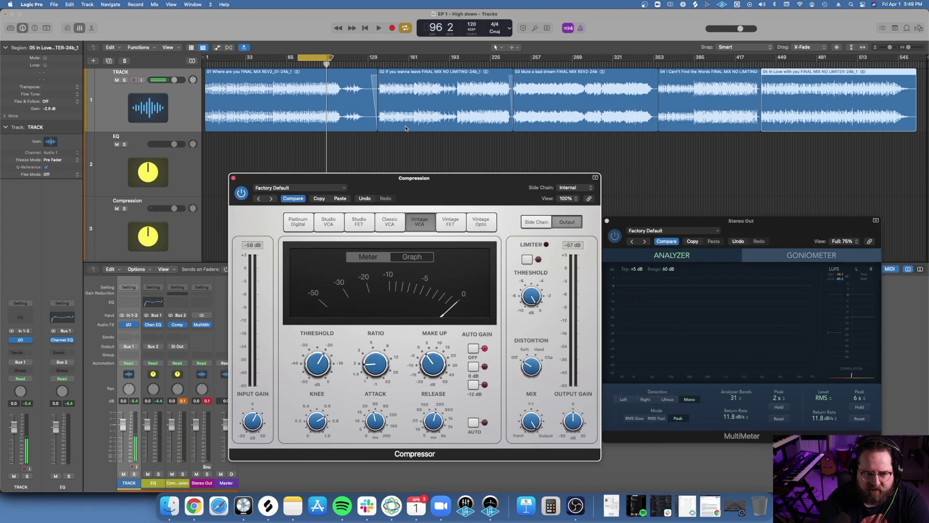
- Play from bar 77, raise the compressor's make-up gain to 2.0 dB, then stop
left_click(300, 68)
key("space")
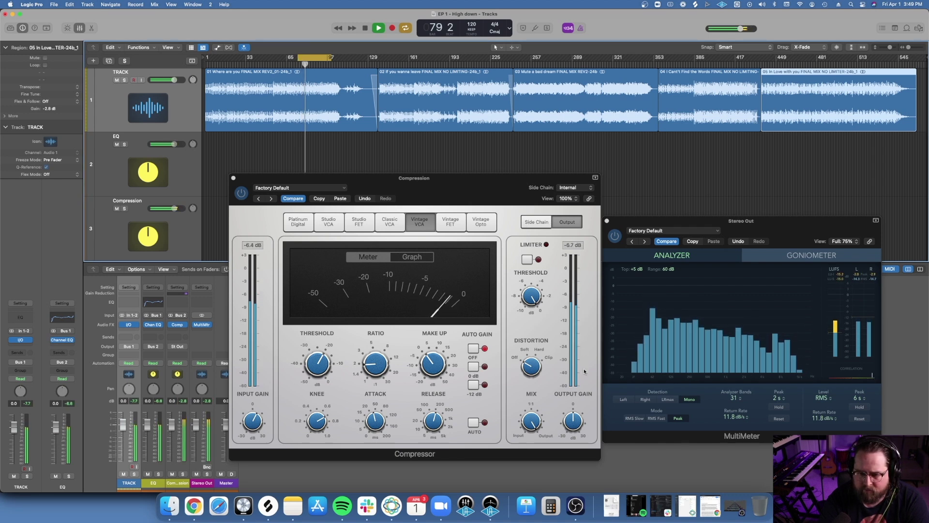
mouse_move(586, 415)
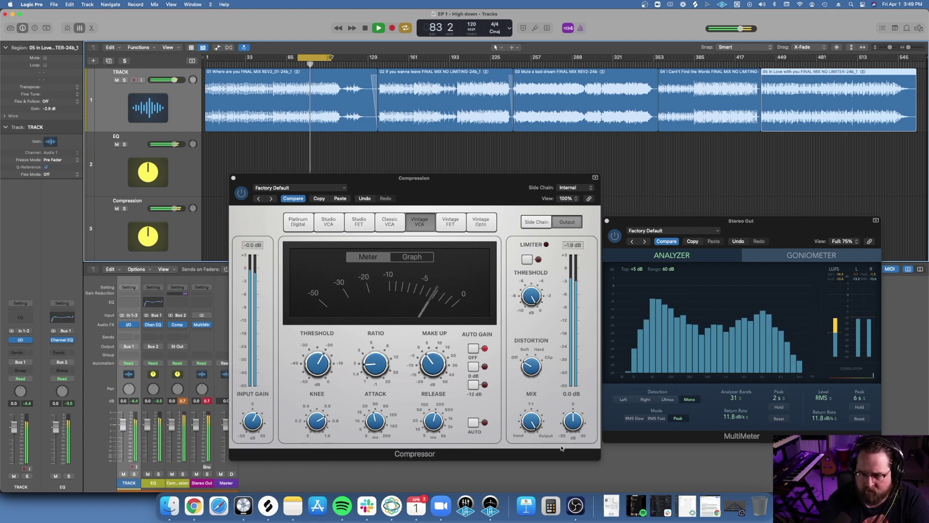
mouse_move(428, 361)
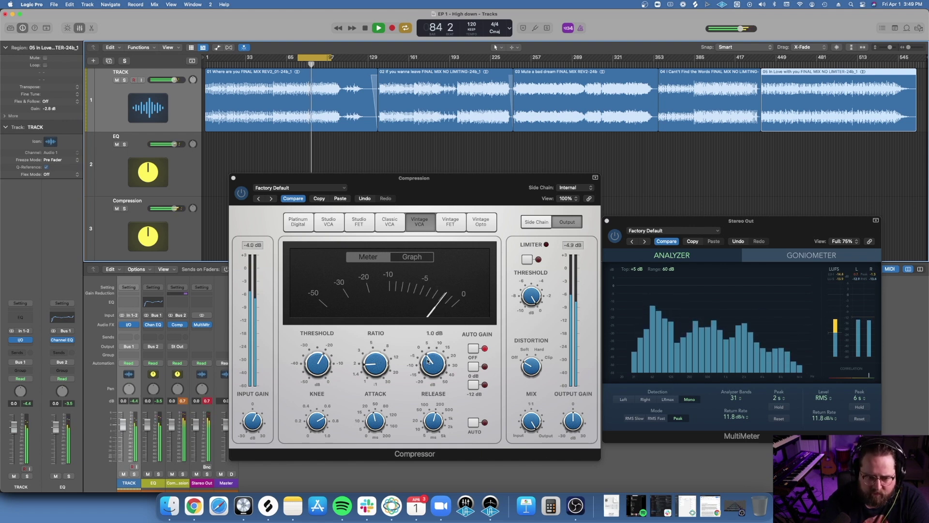
left_click_drag(427, 360, 428, 358)
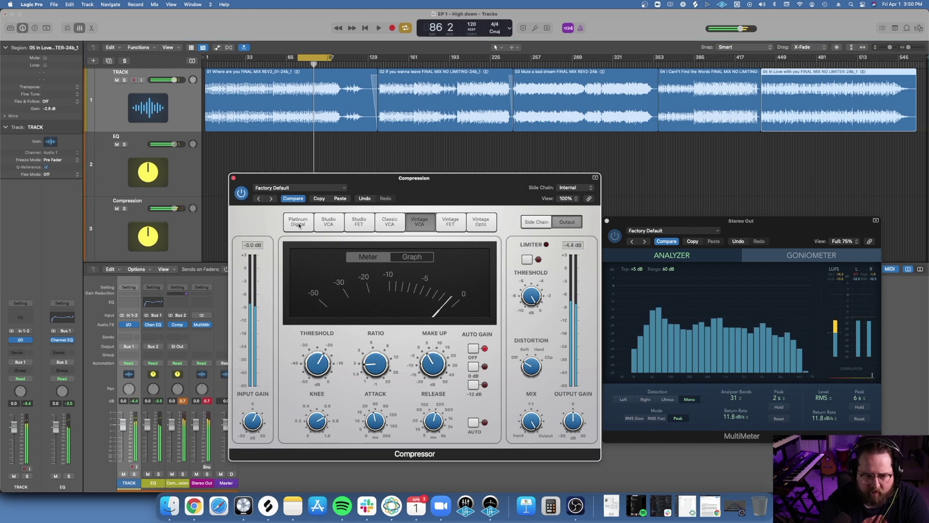
key("space")
- Close the Compressor and MultiMeter windows and insert a stereo Limiter after the compressor
left_click(234, 178)
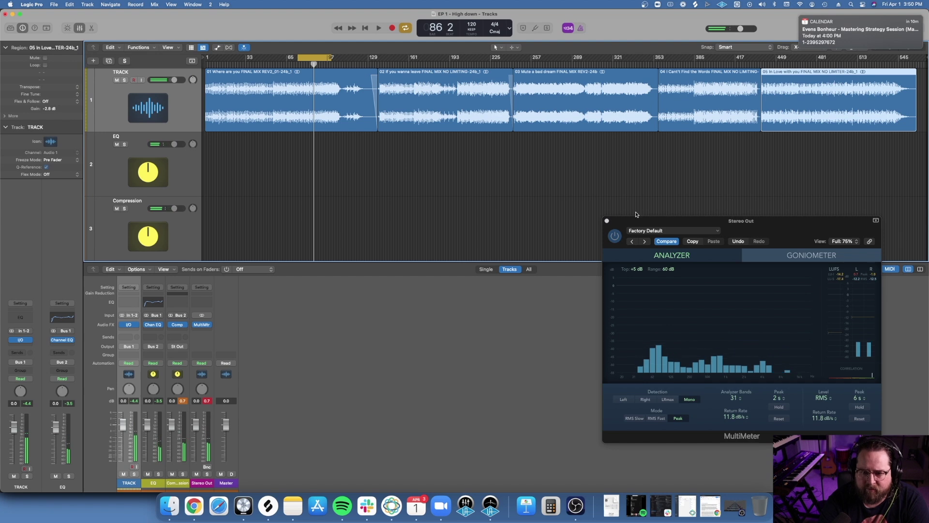
left_click(607, 221)
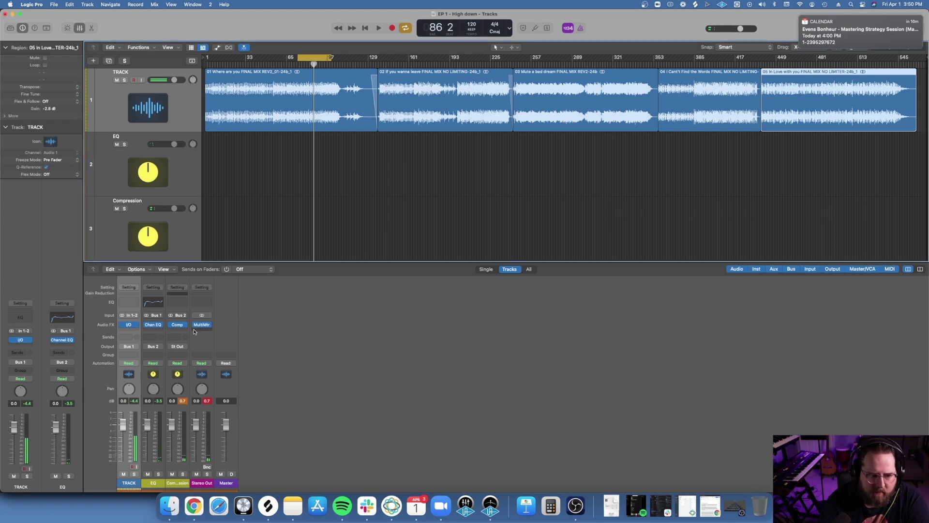
left_click(185, 331)
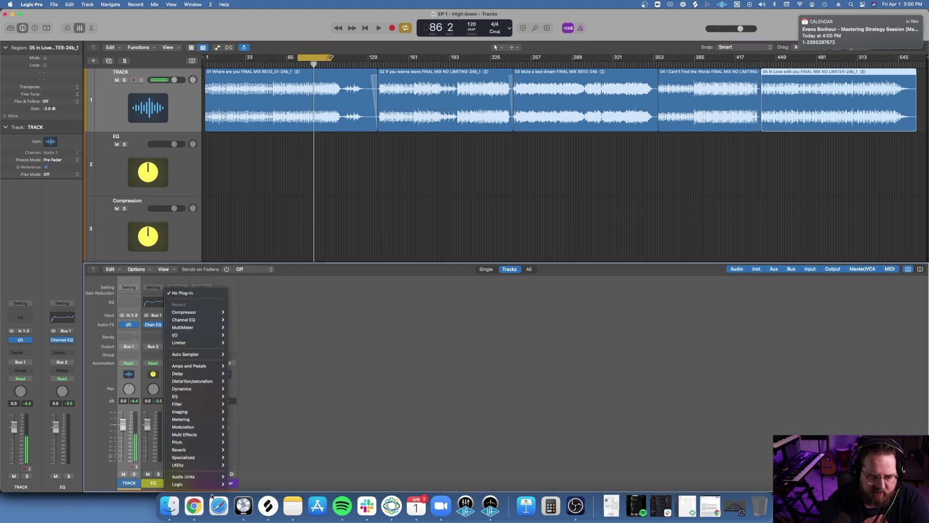
mouse_move(201, 478)
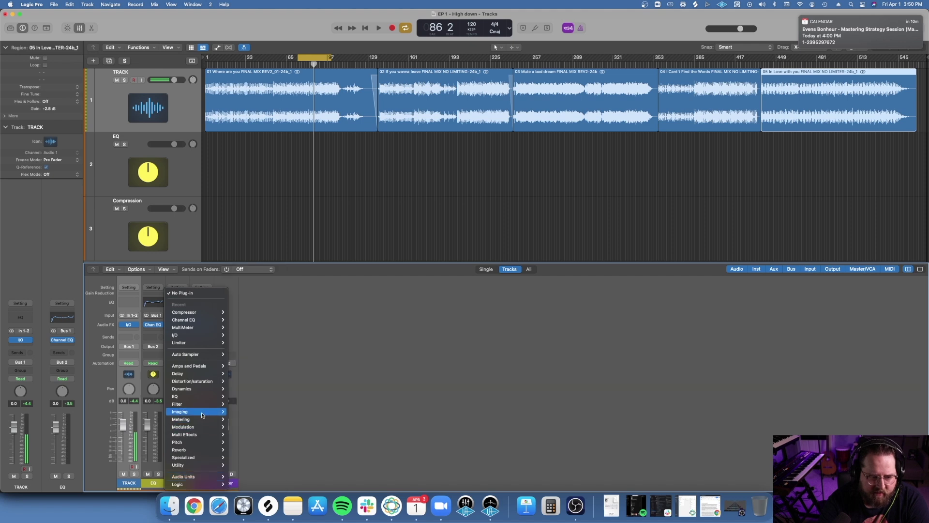
mouse_move(193, 389)
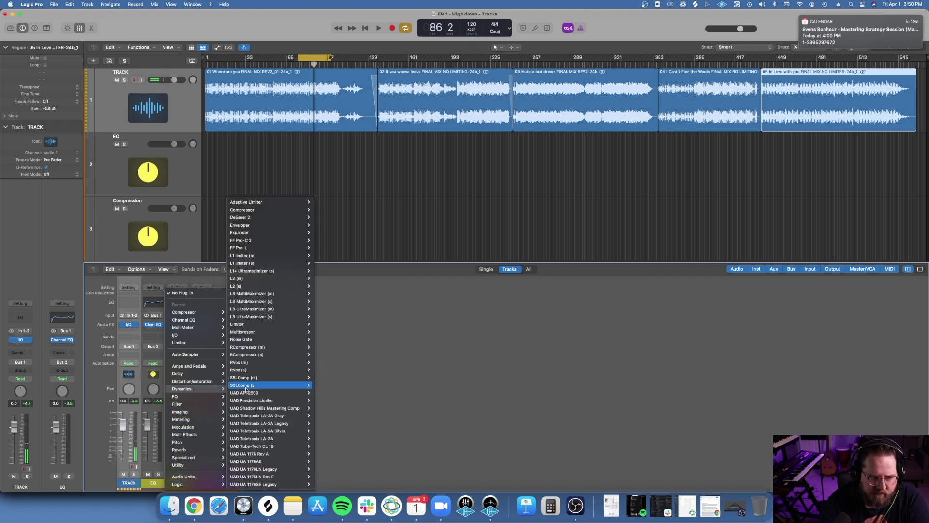
mouse_move(291, 325)
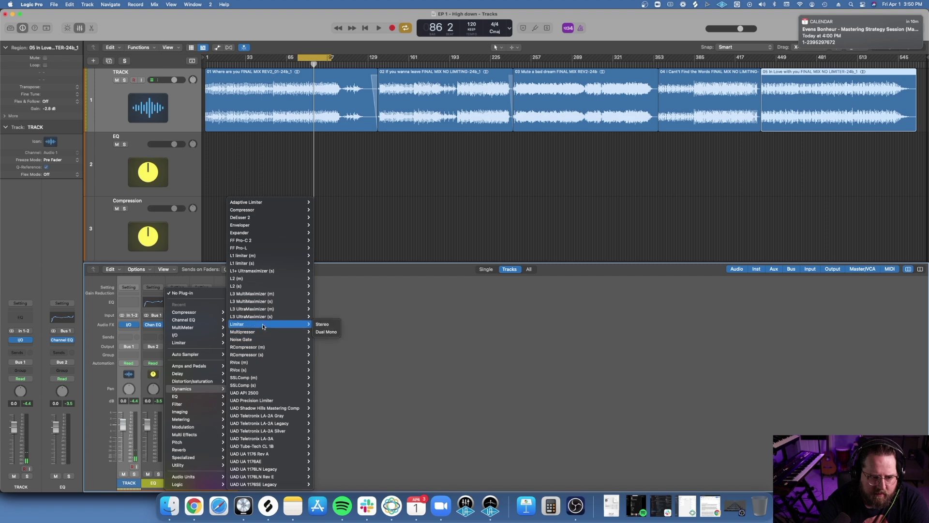
left_click(322, 325)
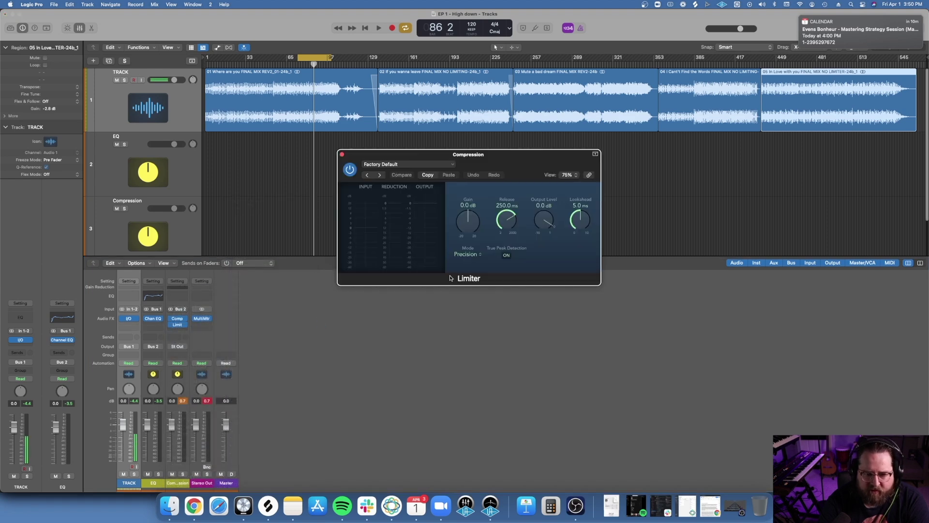
left_click_drag(504, 159, 572, 324)
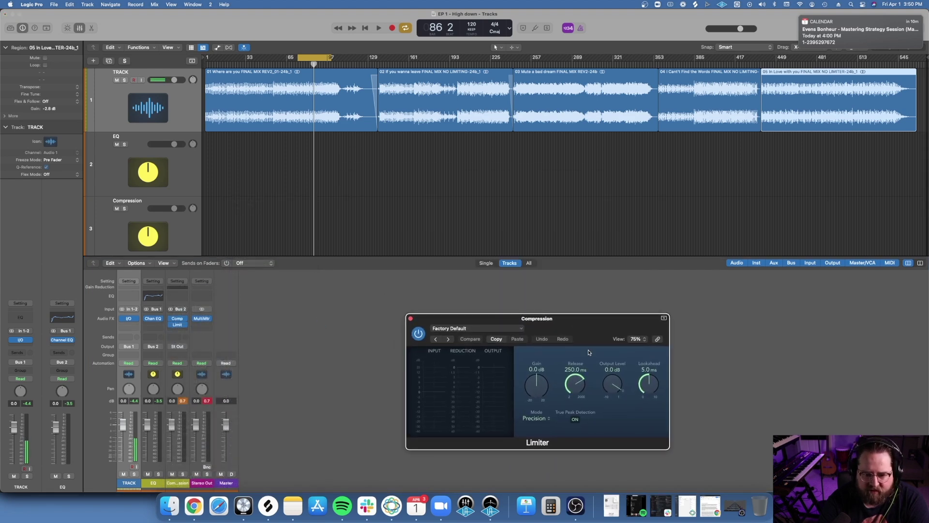
- Set the Limiter gain to +3.0 dB with -0.1 dB output, and start playback
scroll(609, 382, "down", 1)
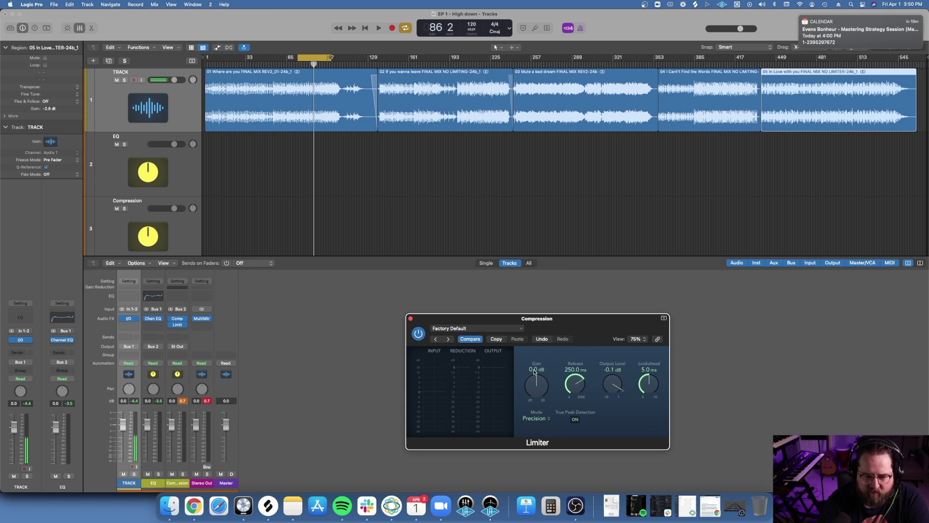
type("3")
key("Return")
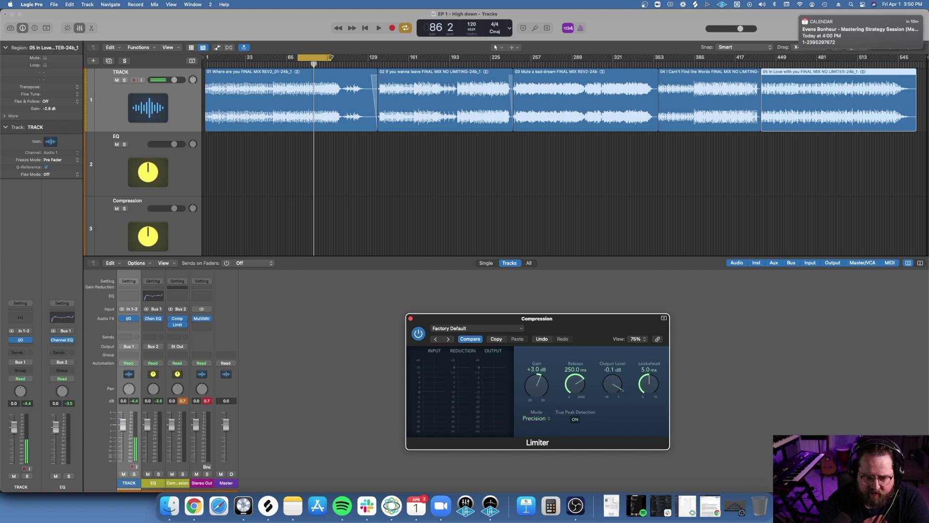
key("space")
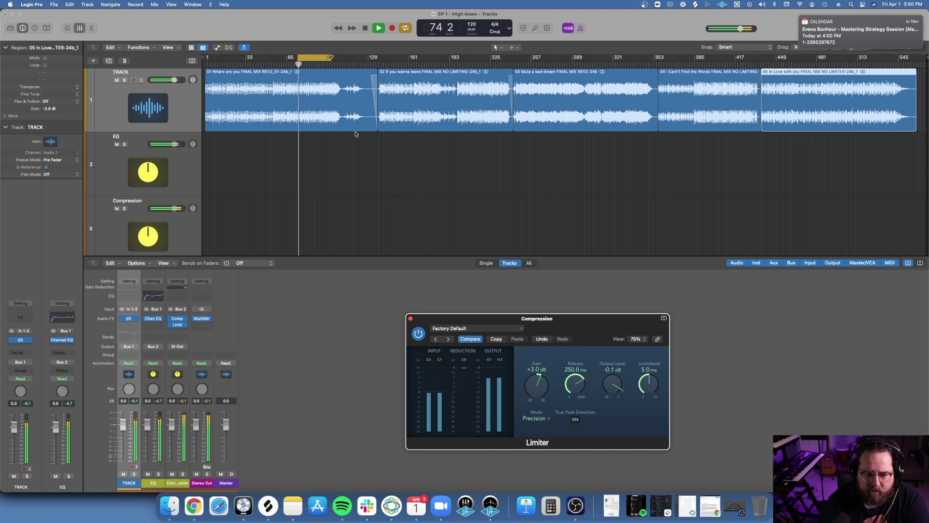
- Move the Limiter window up and left and stop playback
left_click_drag(569, 326, 483, 304)
mouse_move(203, 320)
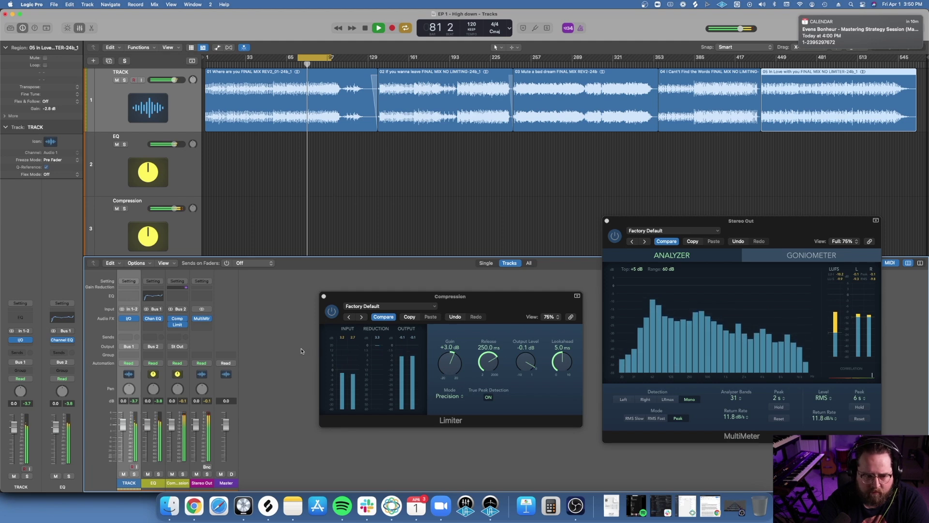
key("space")
- Reopen the Compressor, raise make-up gain to 2.5 dB, and play from about bar 76
left_click(177, 318)
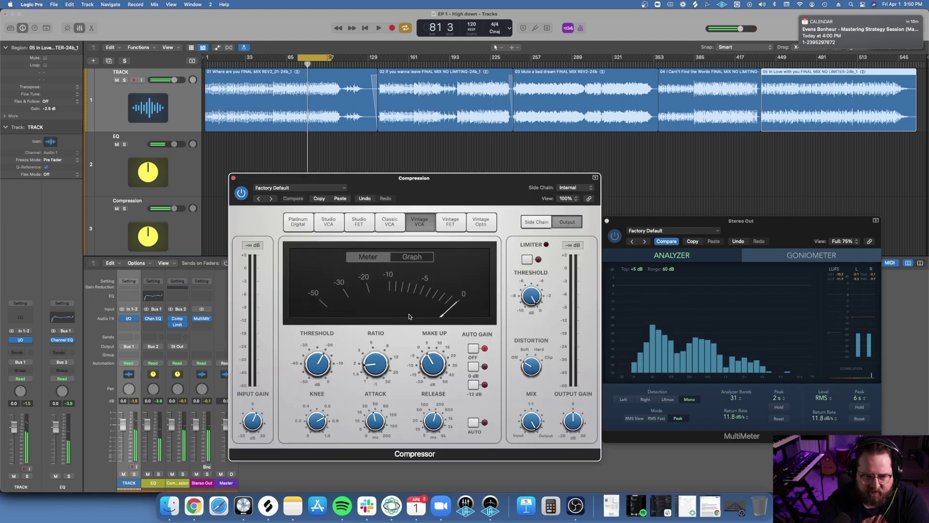
mouse_move(433, 358)
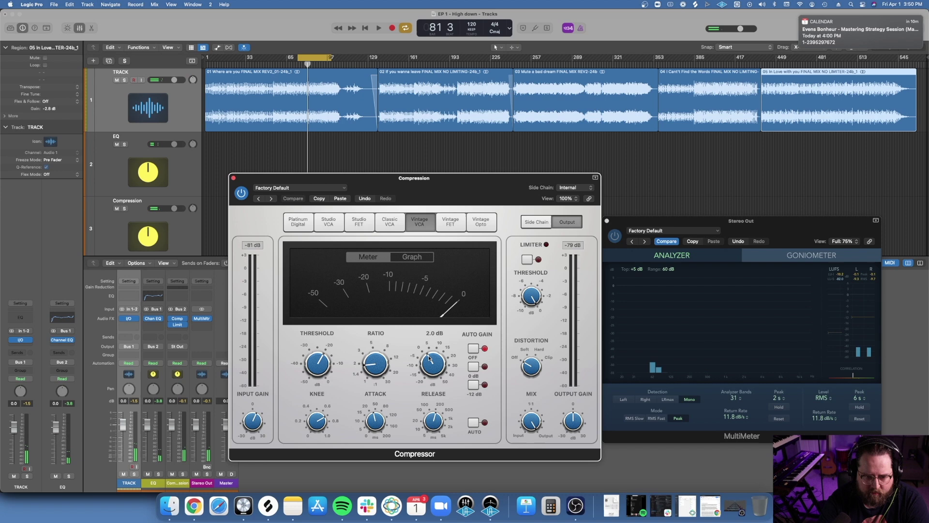
scroll(429, 357, "up", 2)
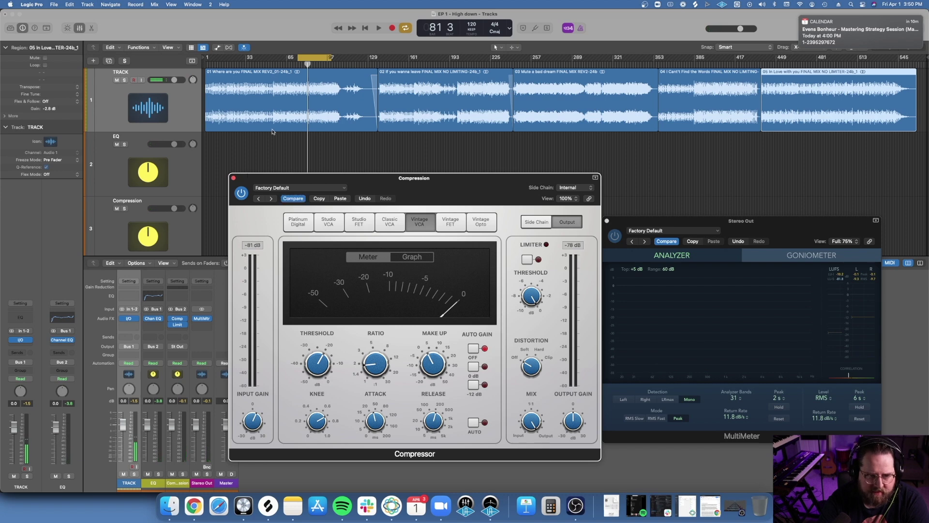
left_click(297, 73)
key("space")
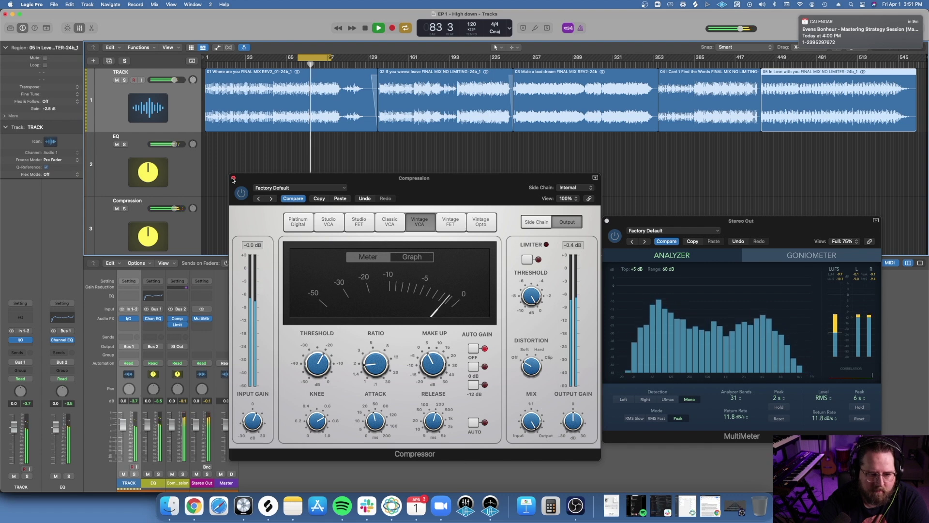
key("space")
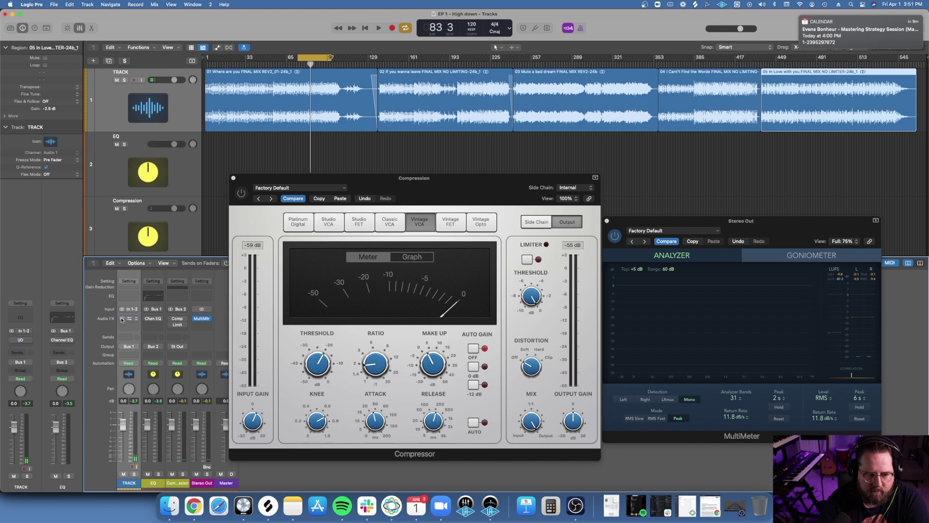
key("space")
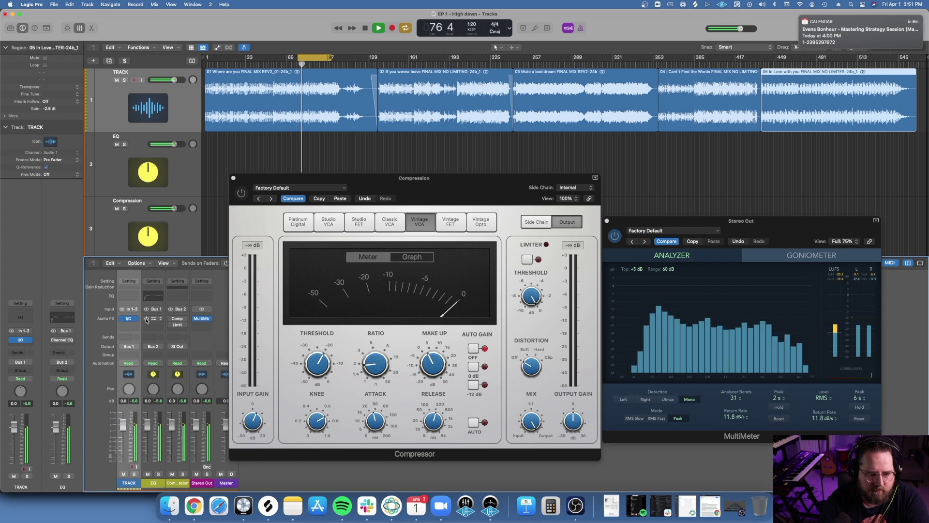
left_click(171, 319)
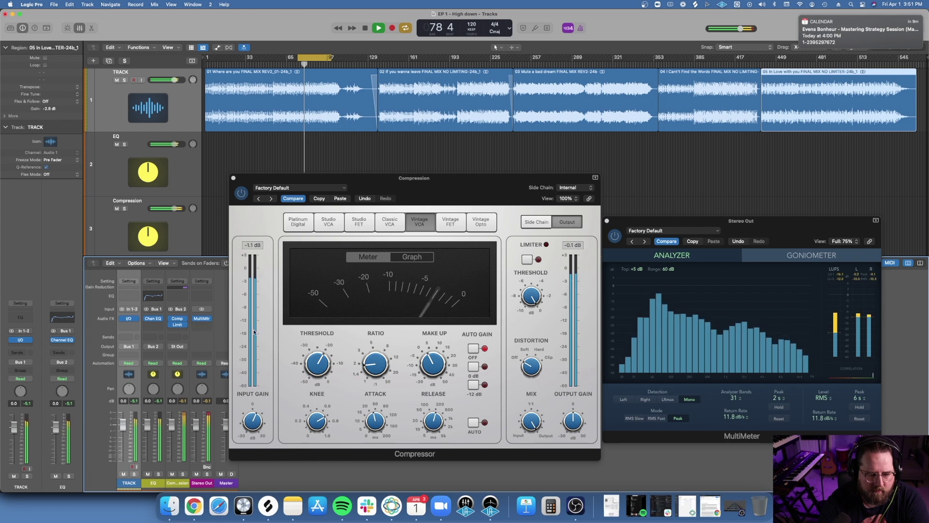
mouse_move(514, 307)
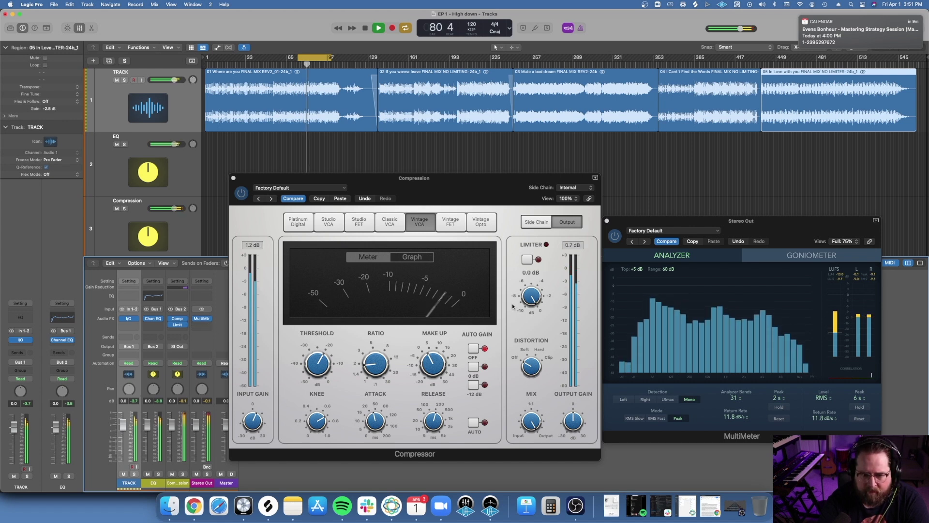
key("space")
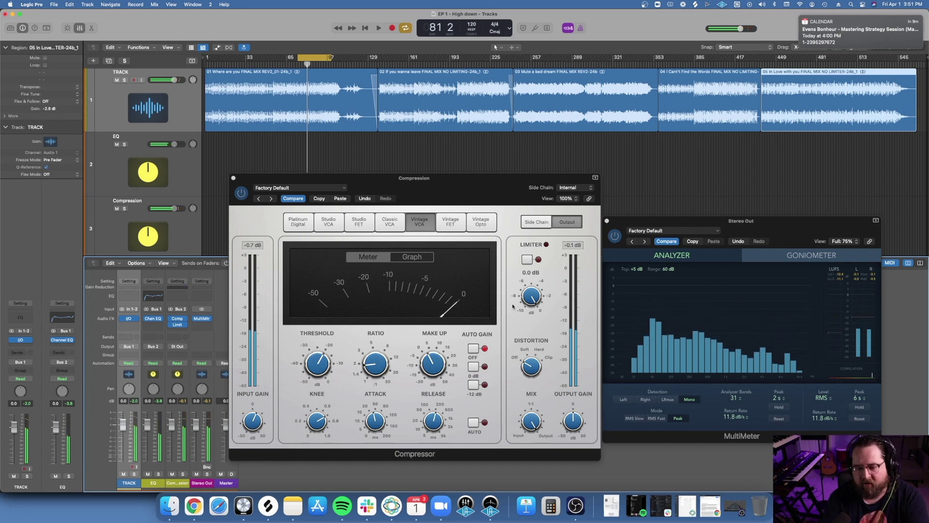